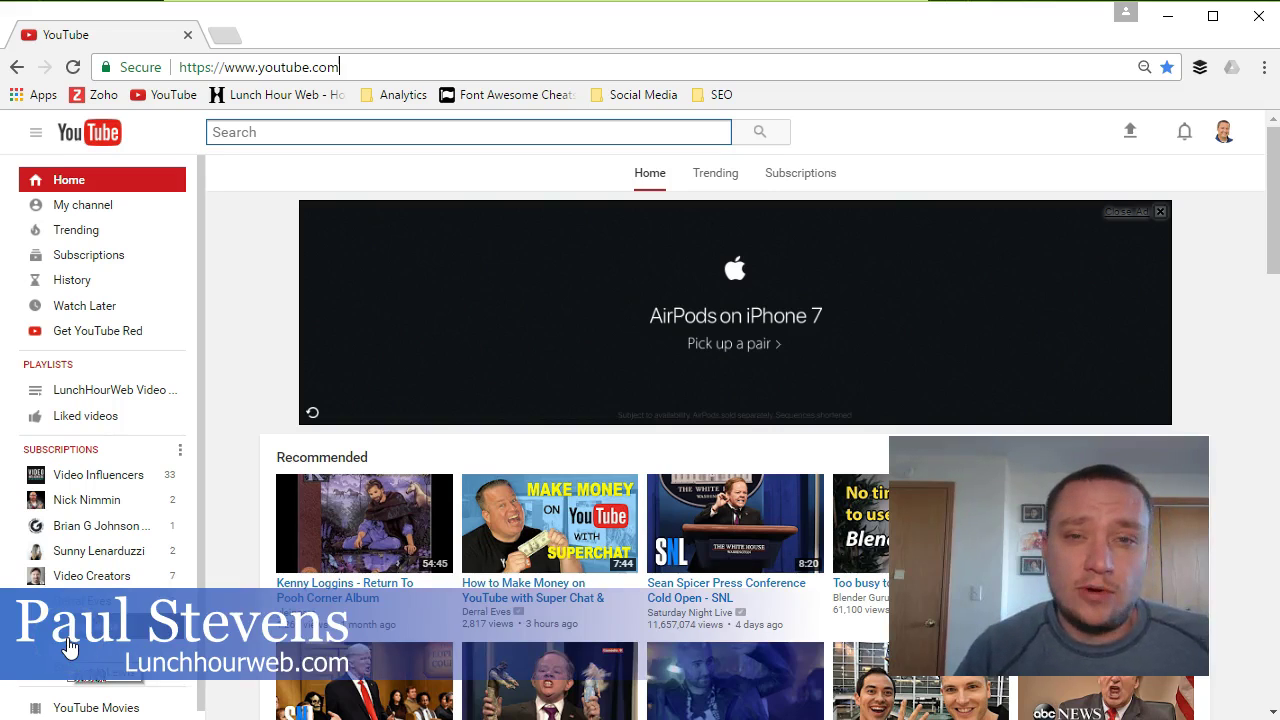
Go to the Lunch Hour Web channel page via My channel in the sidebar.
{"action": "left_click", "coordinate": [85, 206]}
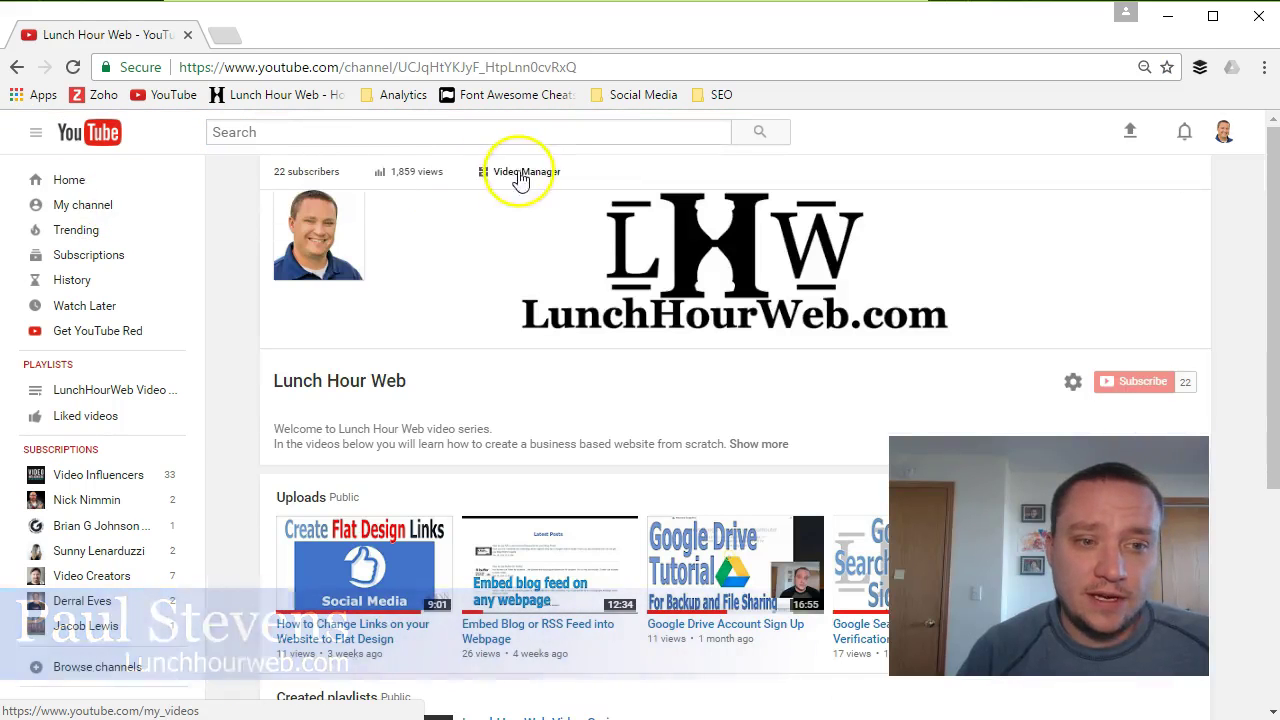
Open the channel's Video Manager to list its uploaded videos.
{"action": "left_click", "coordinate": [524, 170]}
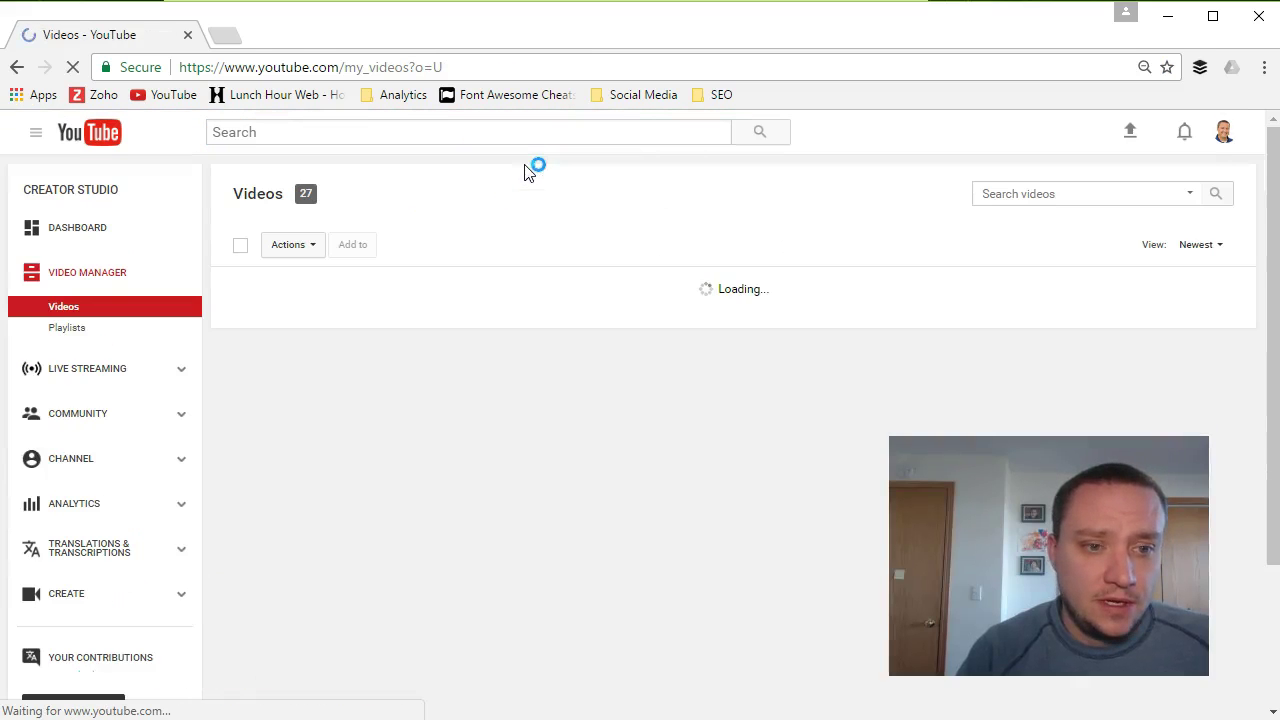
{"action": "left_click", "coordinate": [527, 195]}
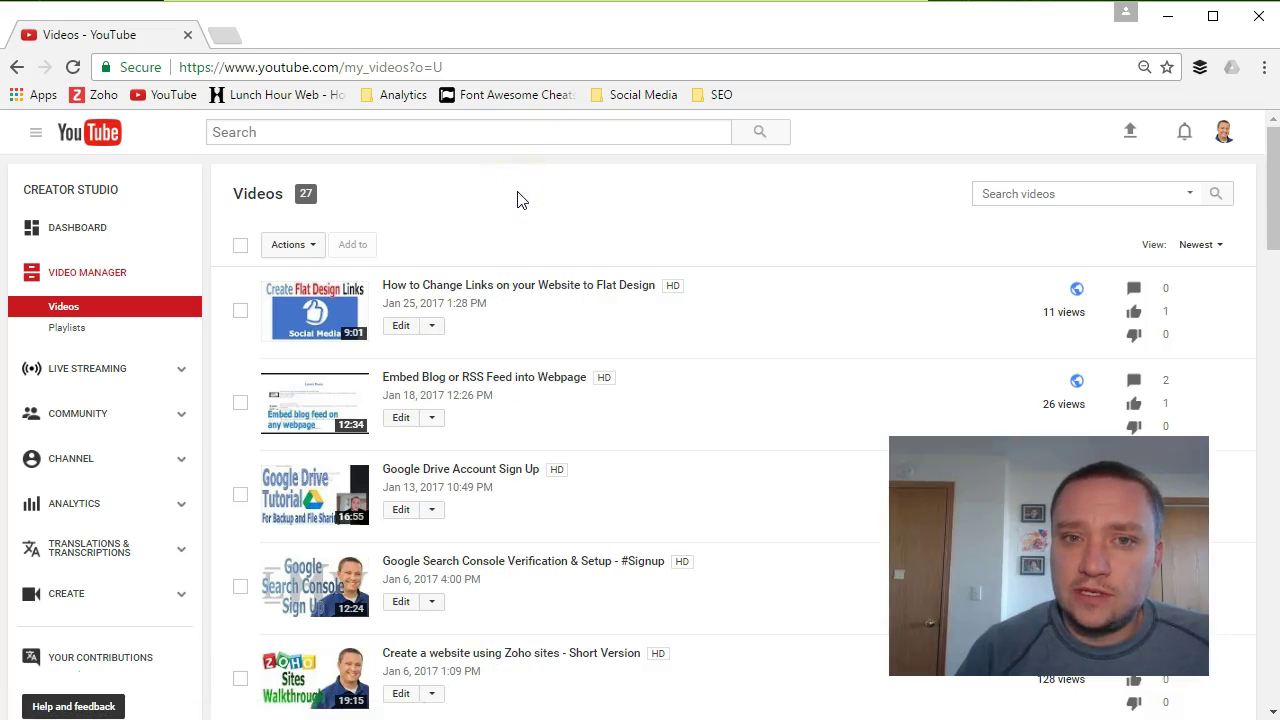
{"action": "left_click", "coordinate": [460, 197]}
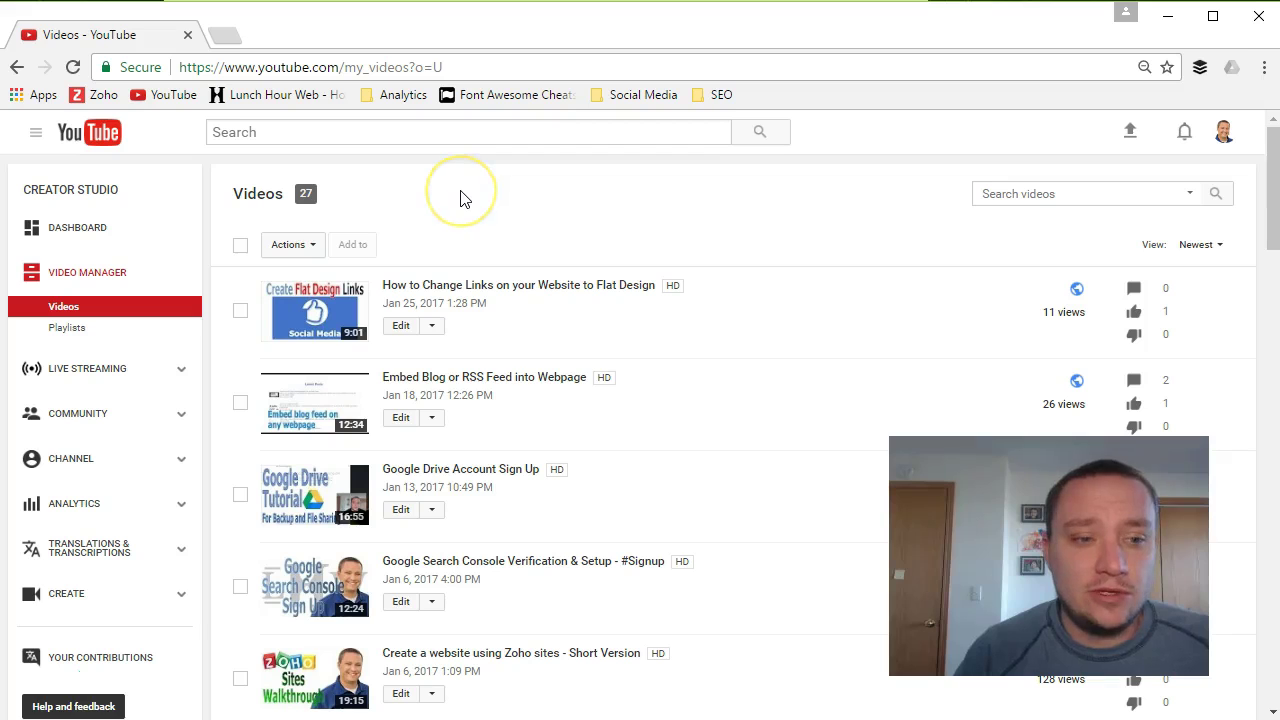
{"action": "left_click", "coordinate": [751, 446]}
Locate the Zoho Sites Long and Short Versions, highlighting the Short Version's 128 views.
{"action": "scroll", "coordinate": [760, 455], "scroll_direction": "down", "scroll_amount": 3}
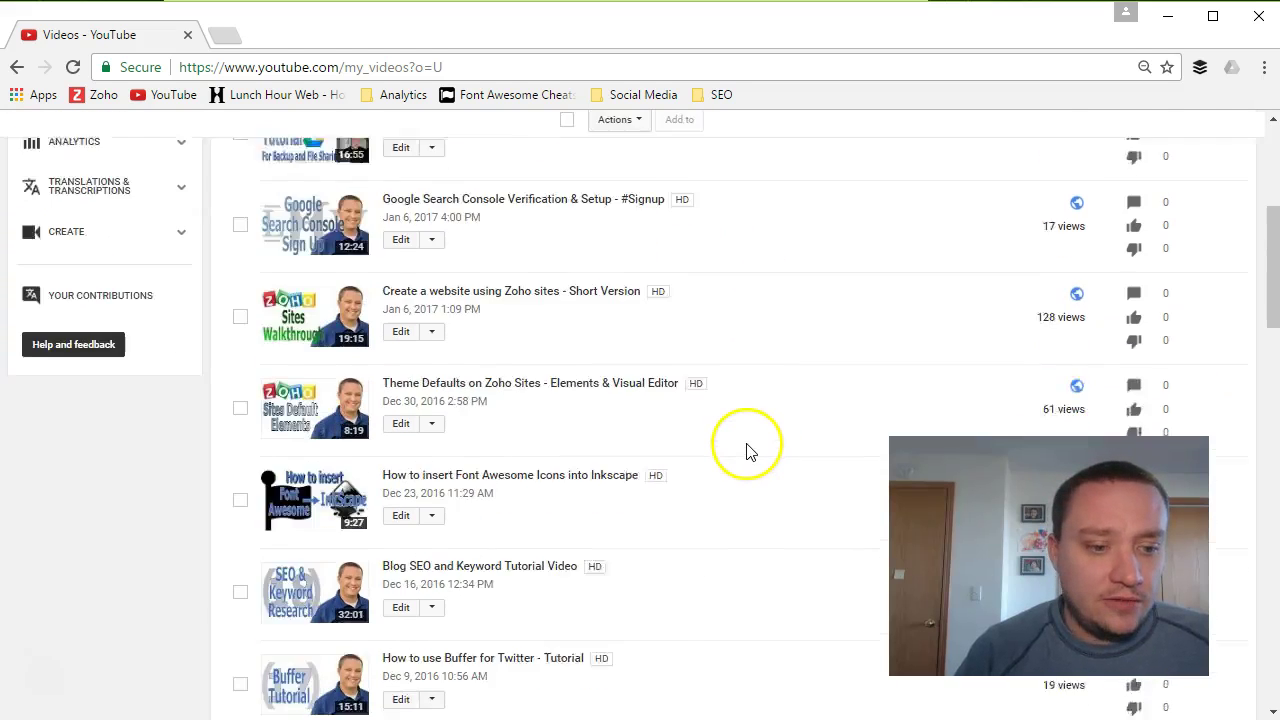
{"action": "scroll", "coordinate": [751, 452], "scroll_direction": "down", "scroll_amount": 12}
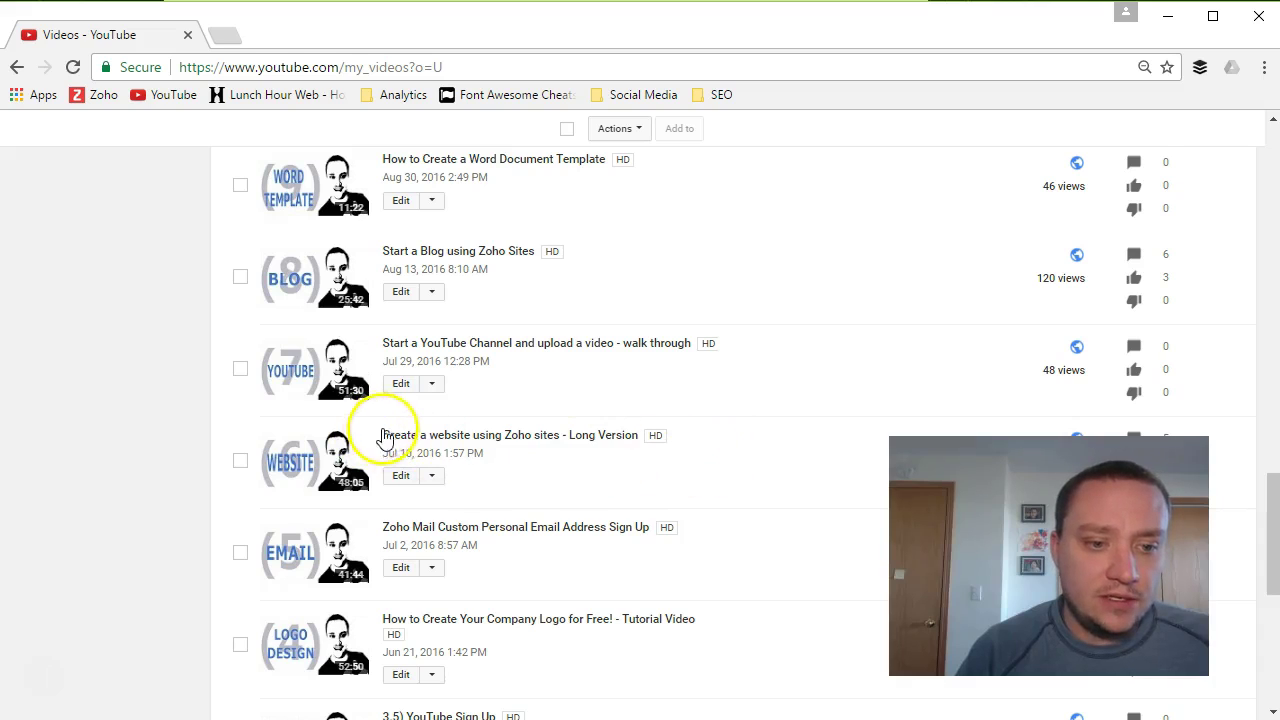
{"action": "left_click", "coordinate": [577, 440]}
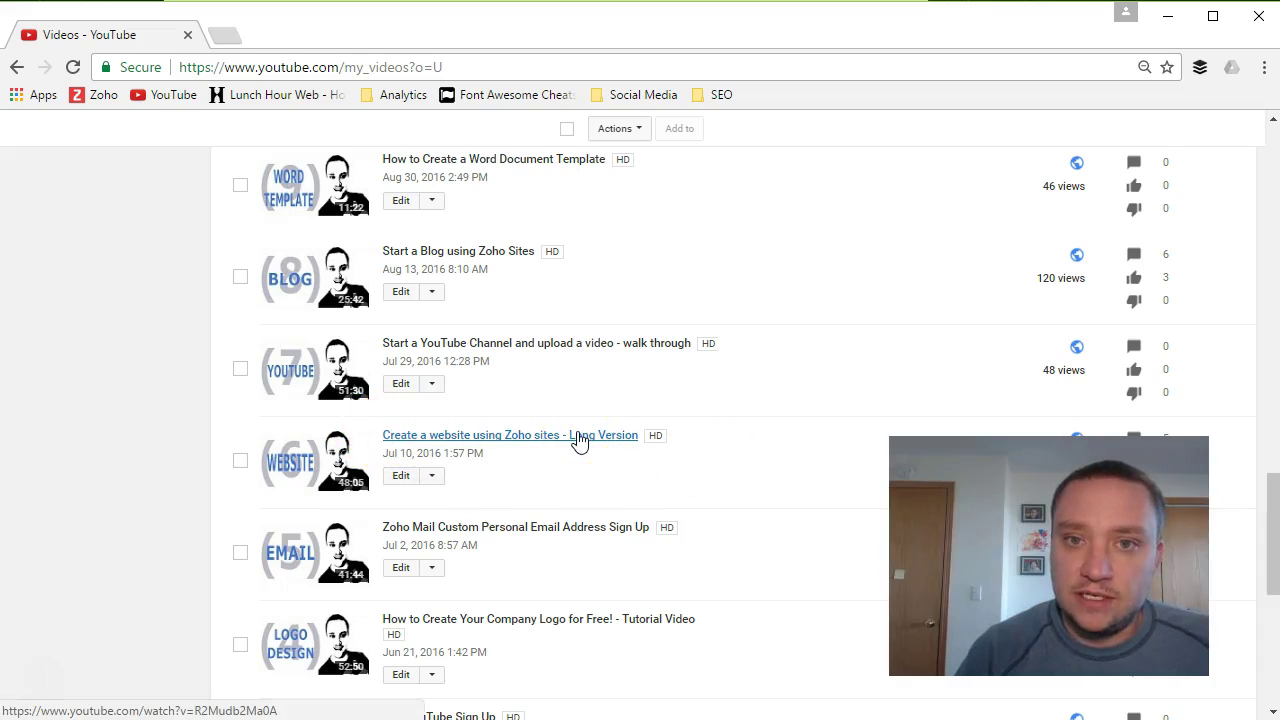
{"action": "mouse_move", "coordinate": [577, 440]}
{"action": "left_mouse_down"}
{"action": "mouse_move", "coordinate": [509, 483]}
{"action": "mouse_move", "coordinate": [337, 491]}
{"action": "mouse_move", "coordinate": [357, 500]}
{"action": "mouse_move", "coordinate": [391, 479]}
{"action": "left_mouse_up"}
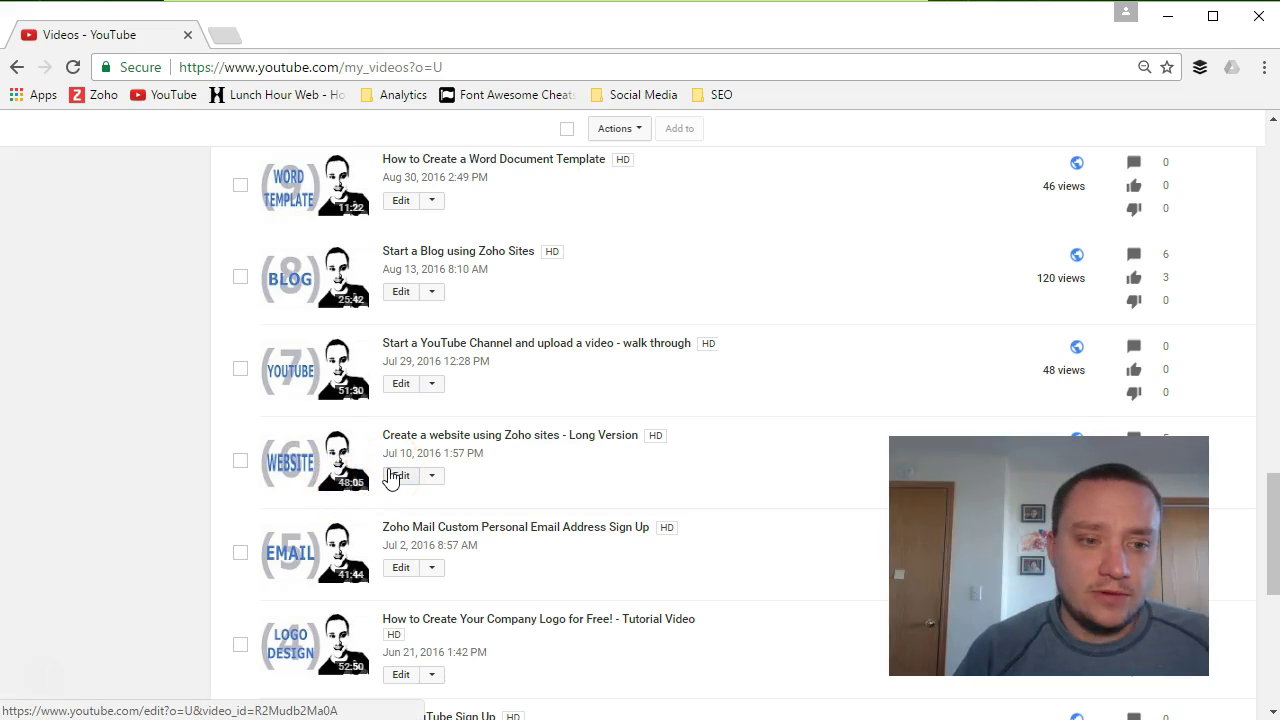
{"action": "mouse_move", "coordinate": [391, 479]}
{"action": "left_mouse_down"}
{"action": "mouse_move", "coordinate": [357, 474]}
{"action": "mouse_move", "coordinate": [383, 500]}
{"action": "left_mouse_up"}
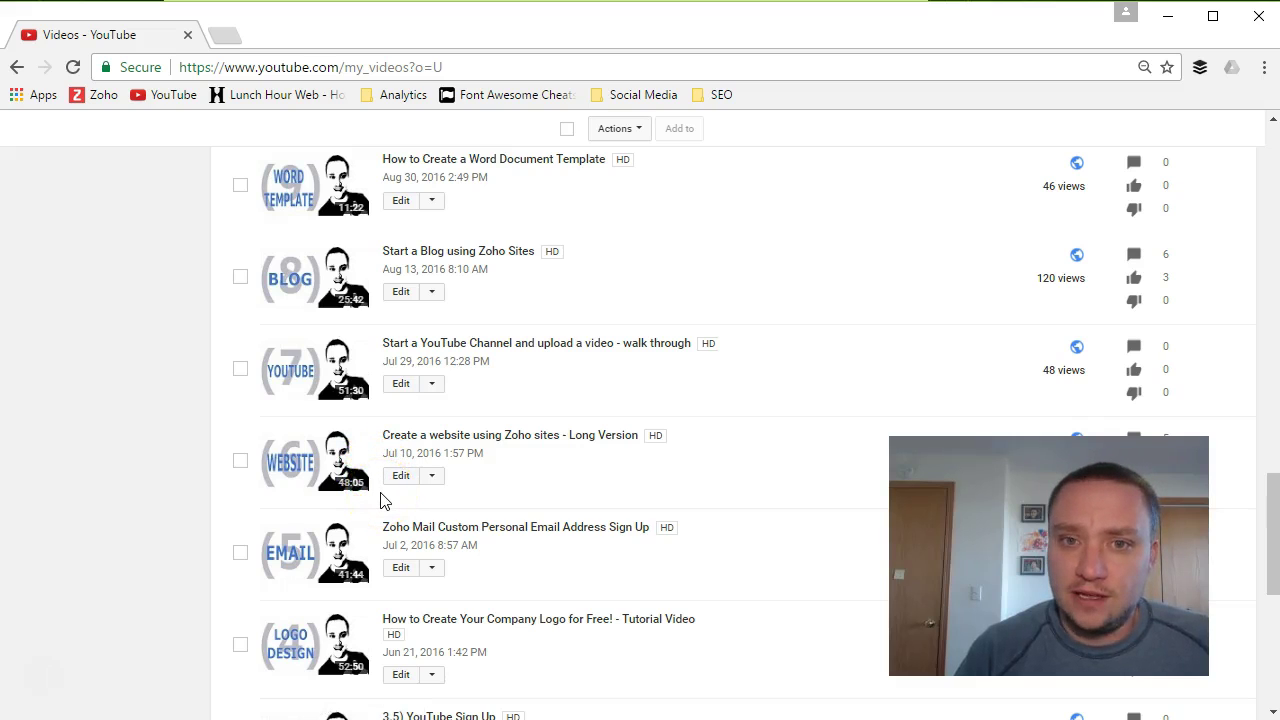
{"action": "scroll", "coordinate": [383, 500], "scroll_direction": "up", "scroll_amount": 6}
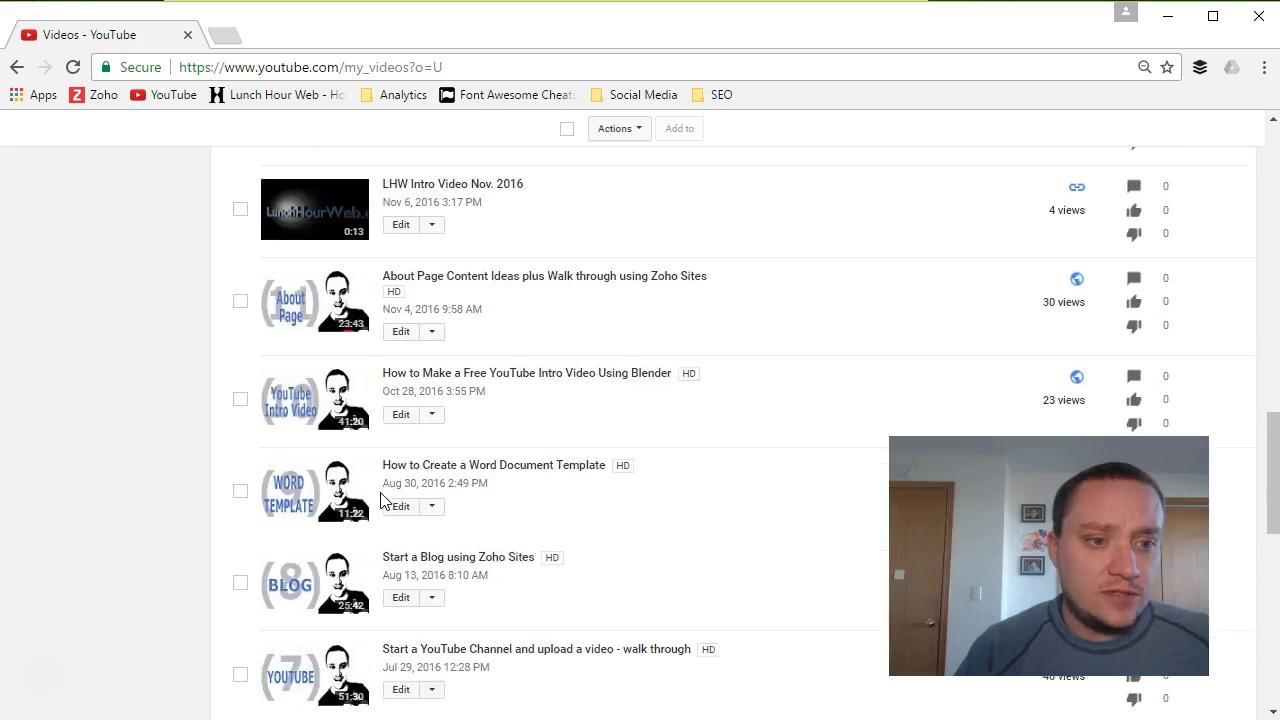
{"action": "scroll", "coordinate": [383, 500], "scroll_direction": "up", "scroll_amount": 4}
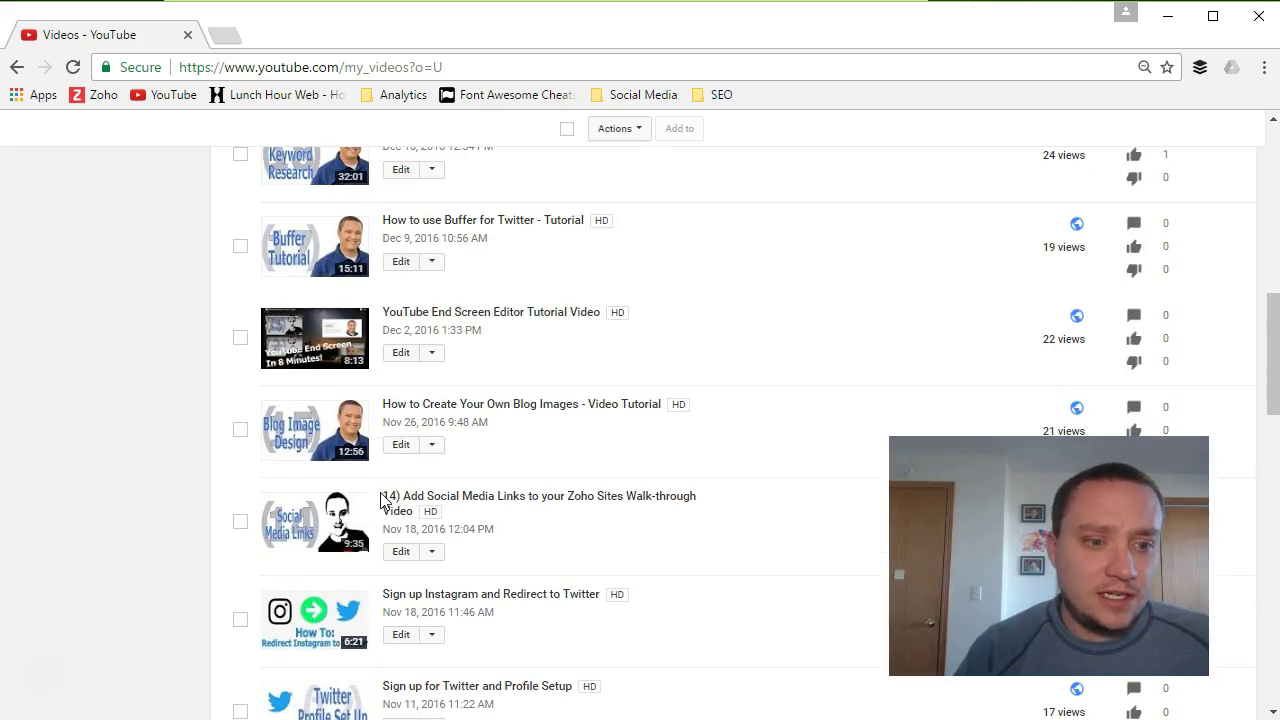
{"action": "scroll", "coordinate": [514, 445], "scroll_direction": "up", "scroll_amount": 3}
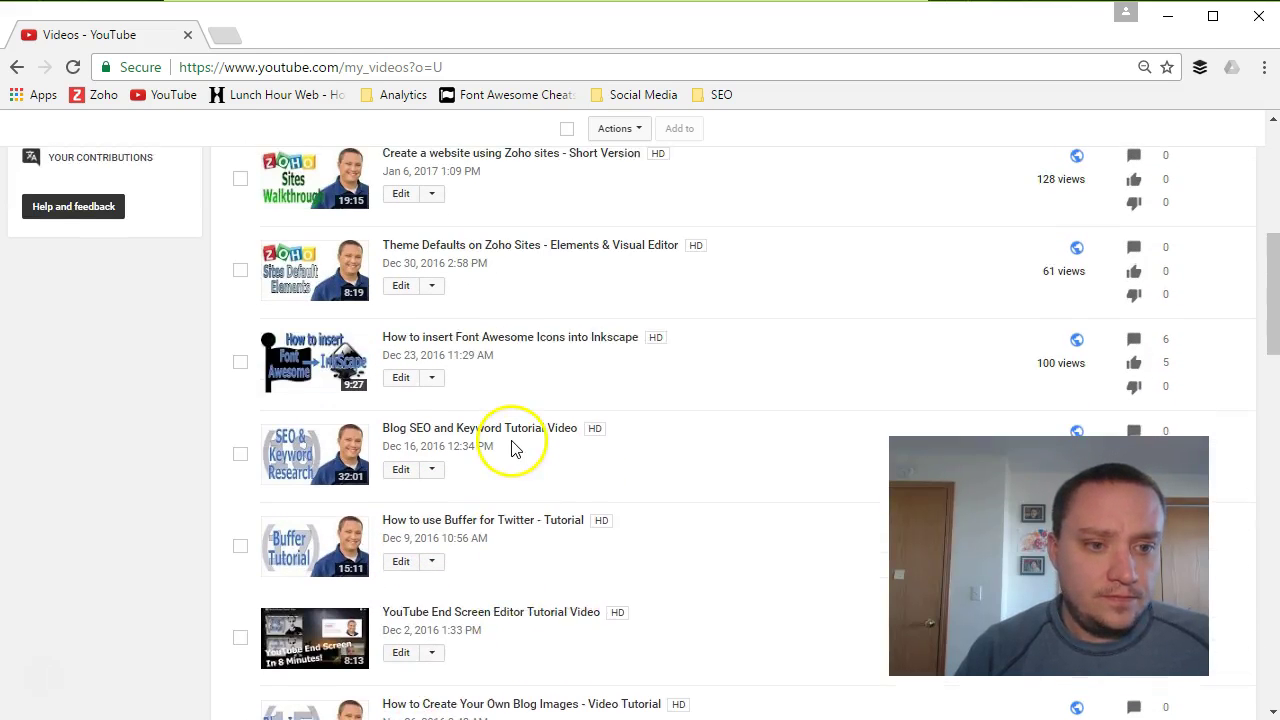
{"action": "scroll", "coordinate": [480, 390], "scroll_direction": "up", "scroll_amount": 1}
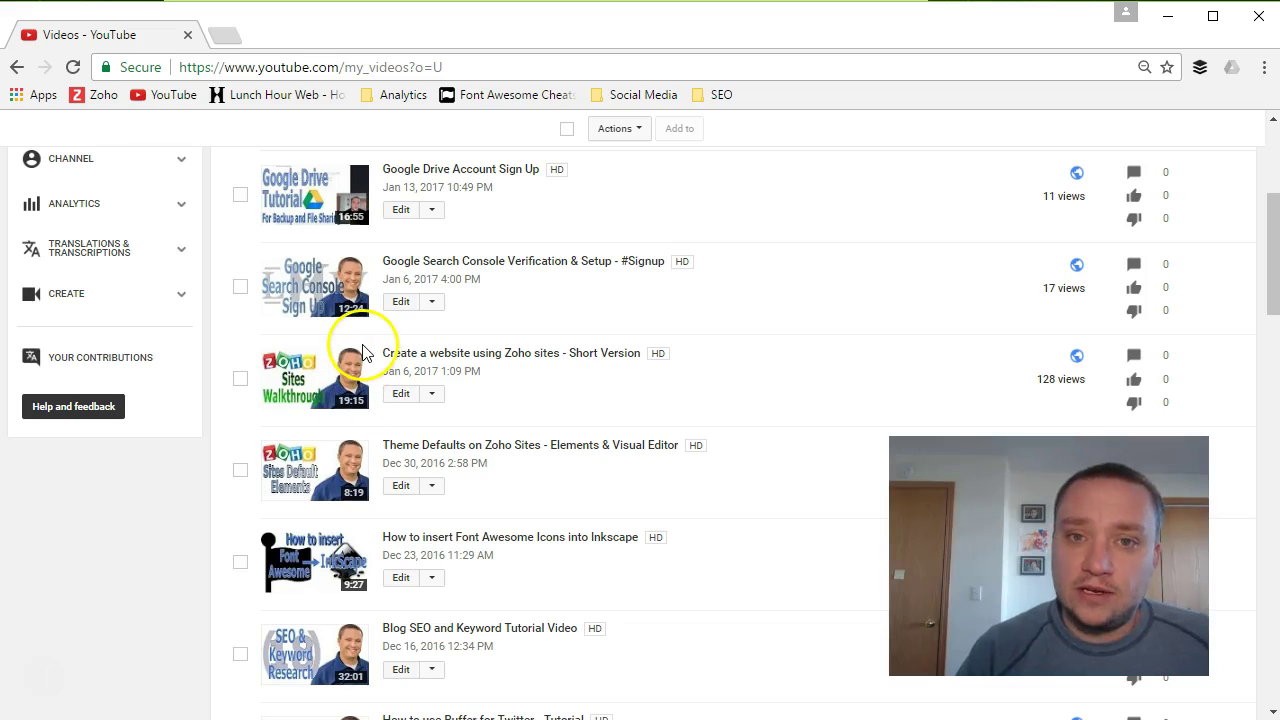
{"action": "left_click_drag", "start_coordinate": [1036, 379], "coordinate": [1085, 391]}
{"action": "left_click", "coordinate": [962, 393]}
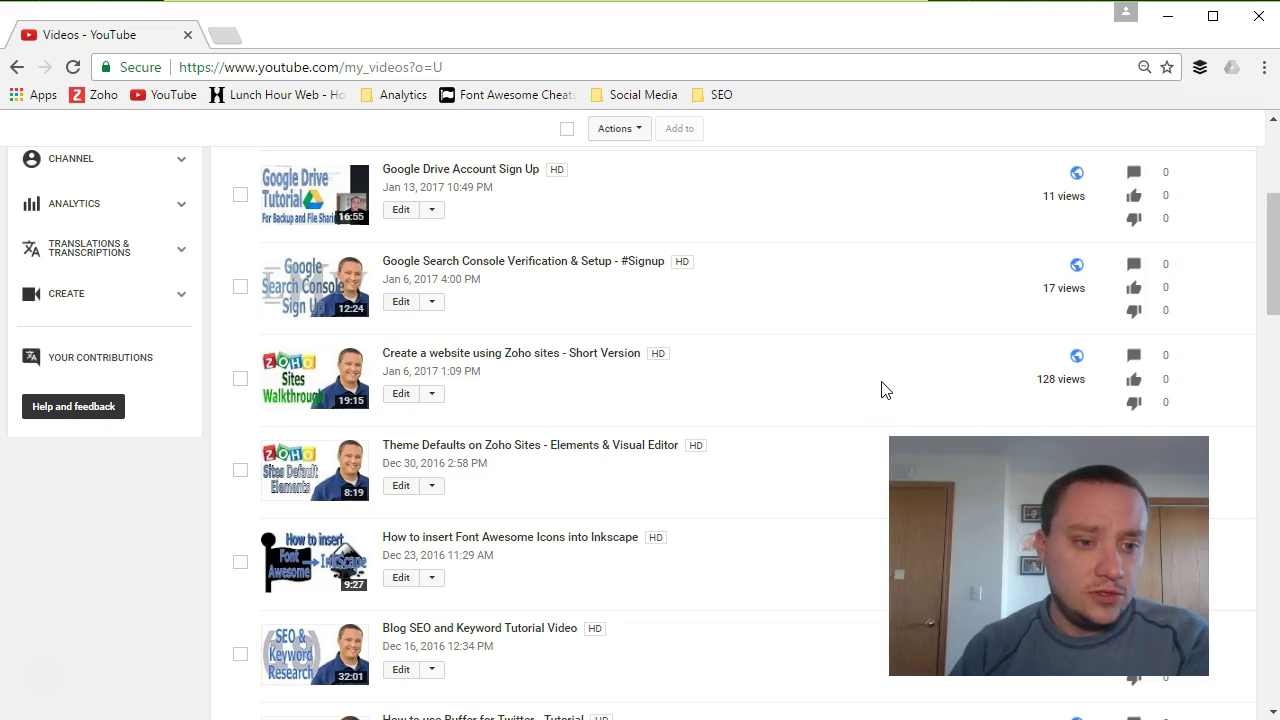
Open the Zoho Sites Long Version's edit page from Video Manager.
{"action": "scroll", "coordinate": [749, 571], "scroll_direction": "down", "scroll_amount": 9}
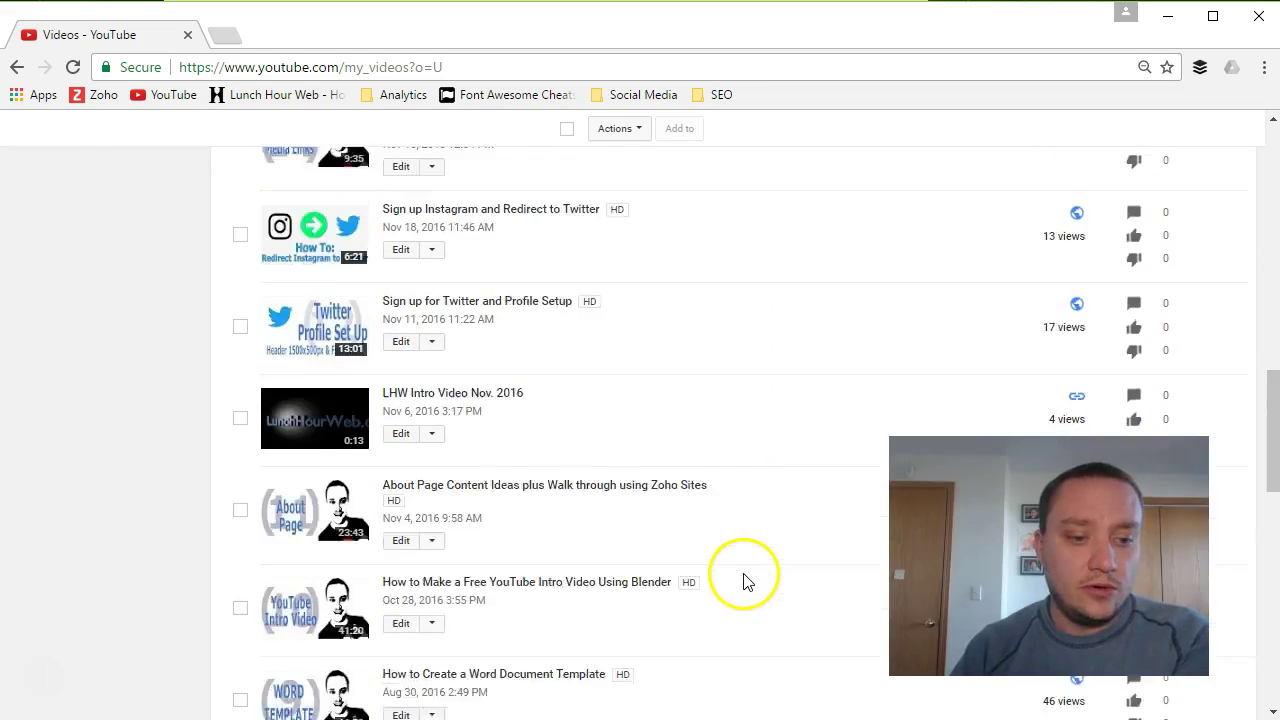
{"action": "scroll", "coordinate": [743, 581], "scroll_direction": "down", "scroll_amount": 3}
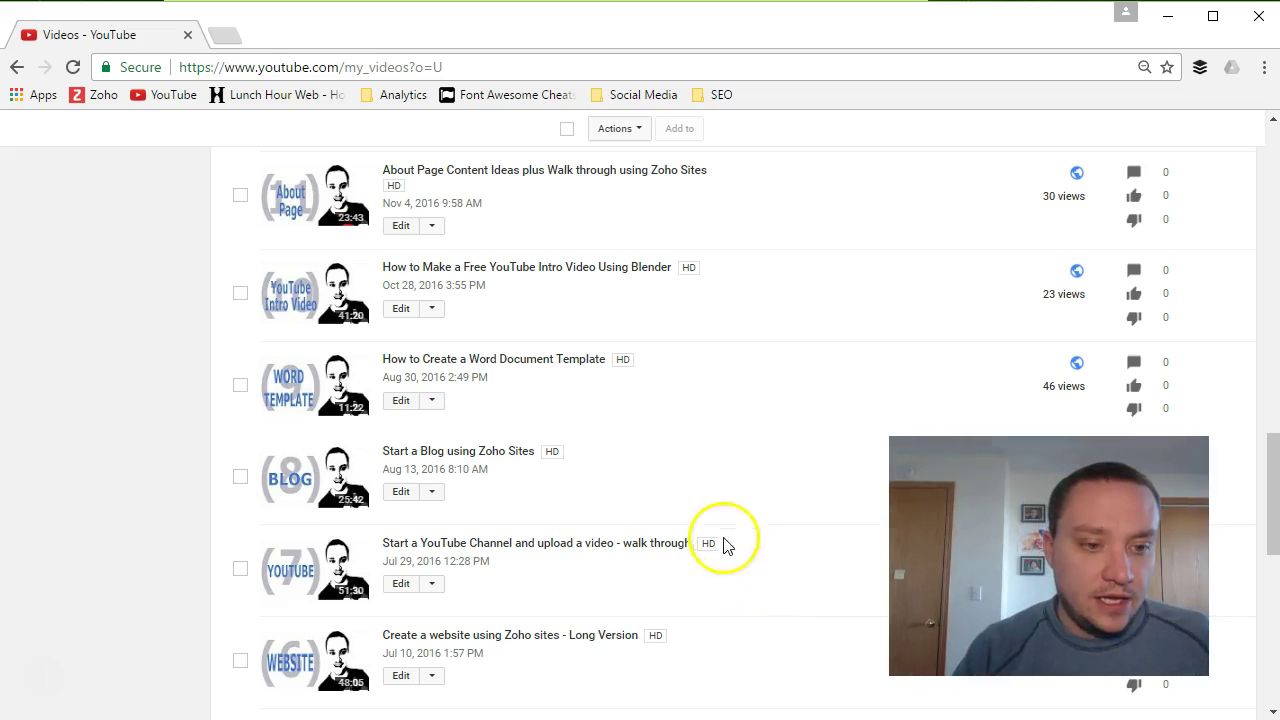
{"action": "left_click", "coordinate": [401, 676]}
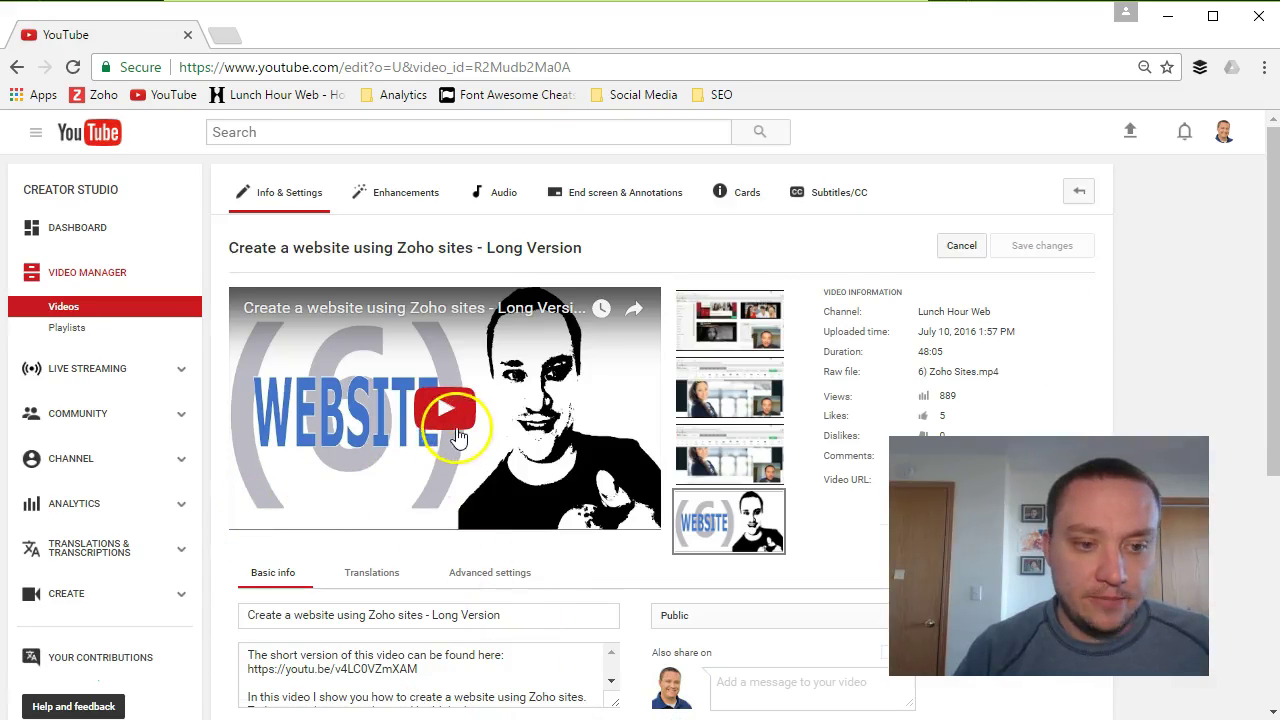
Play the Long Version preview muted and watch it full screen.
{"action": "left_click", "coordinate": [450, 420]}
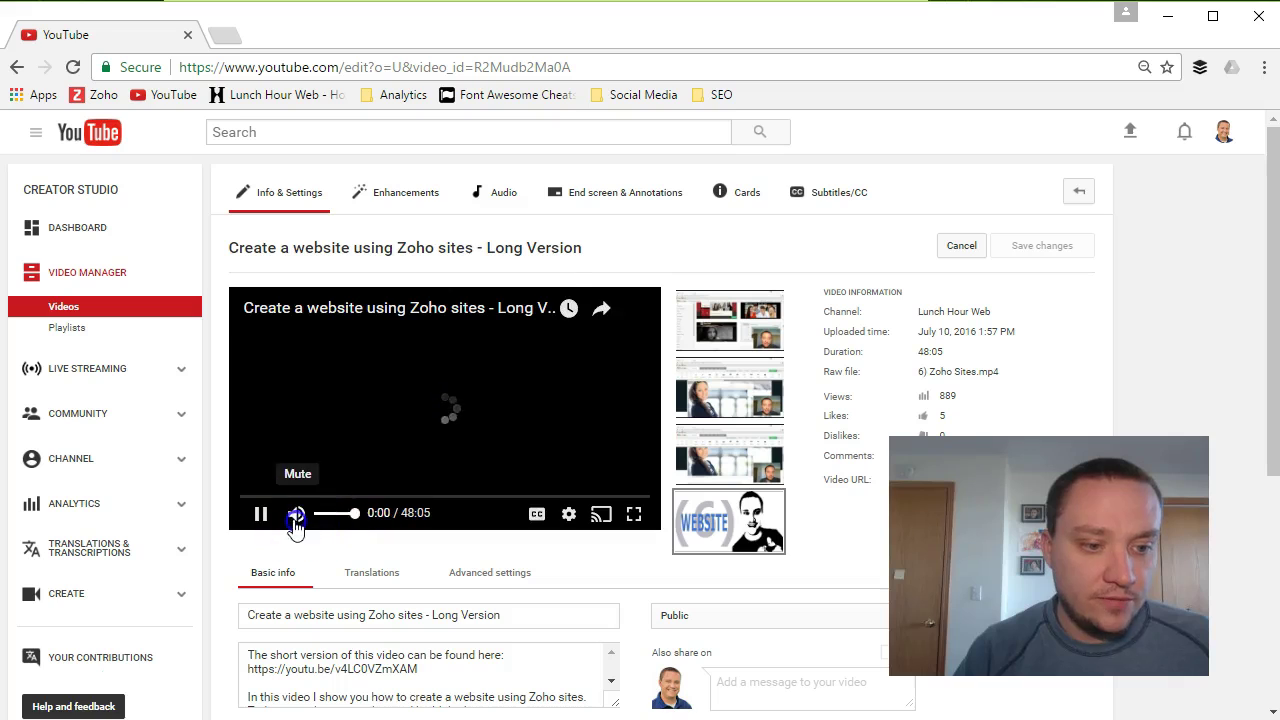
{"action": "left_click", "coordinate": [295, 515]}
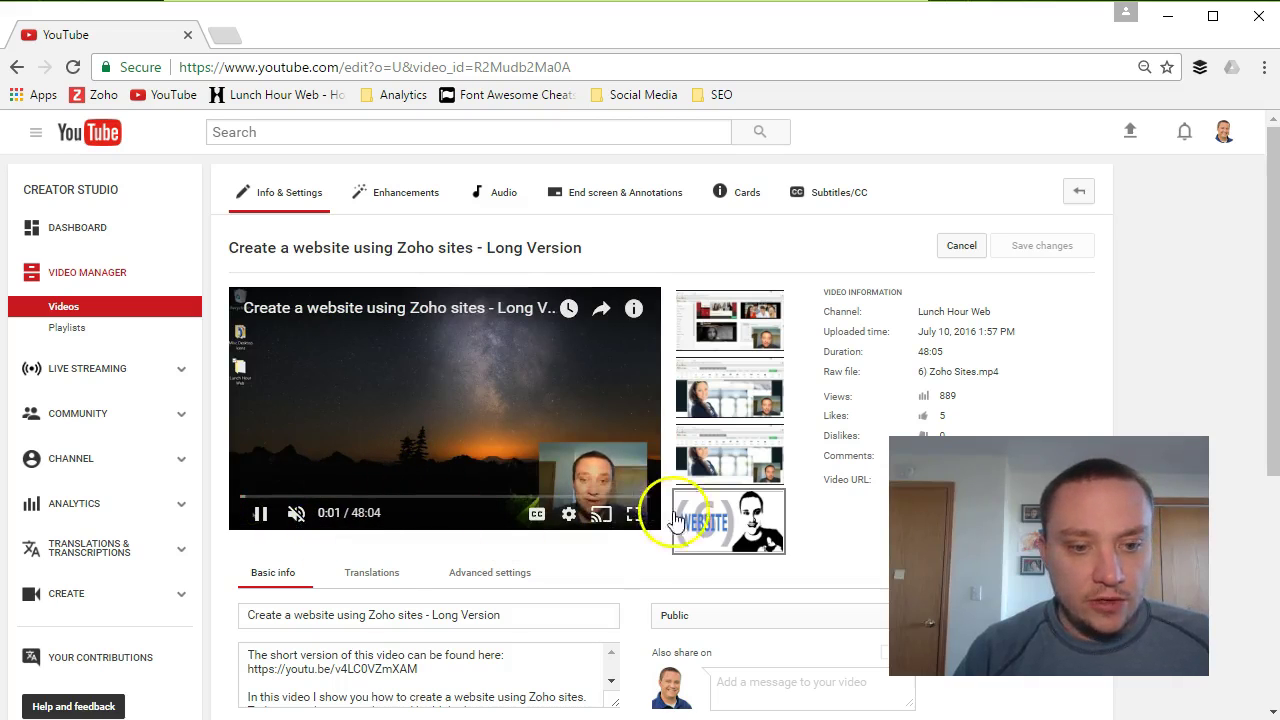
{"action": "left_click", "coordinate": [633, 514]}
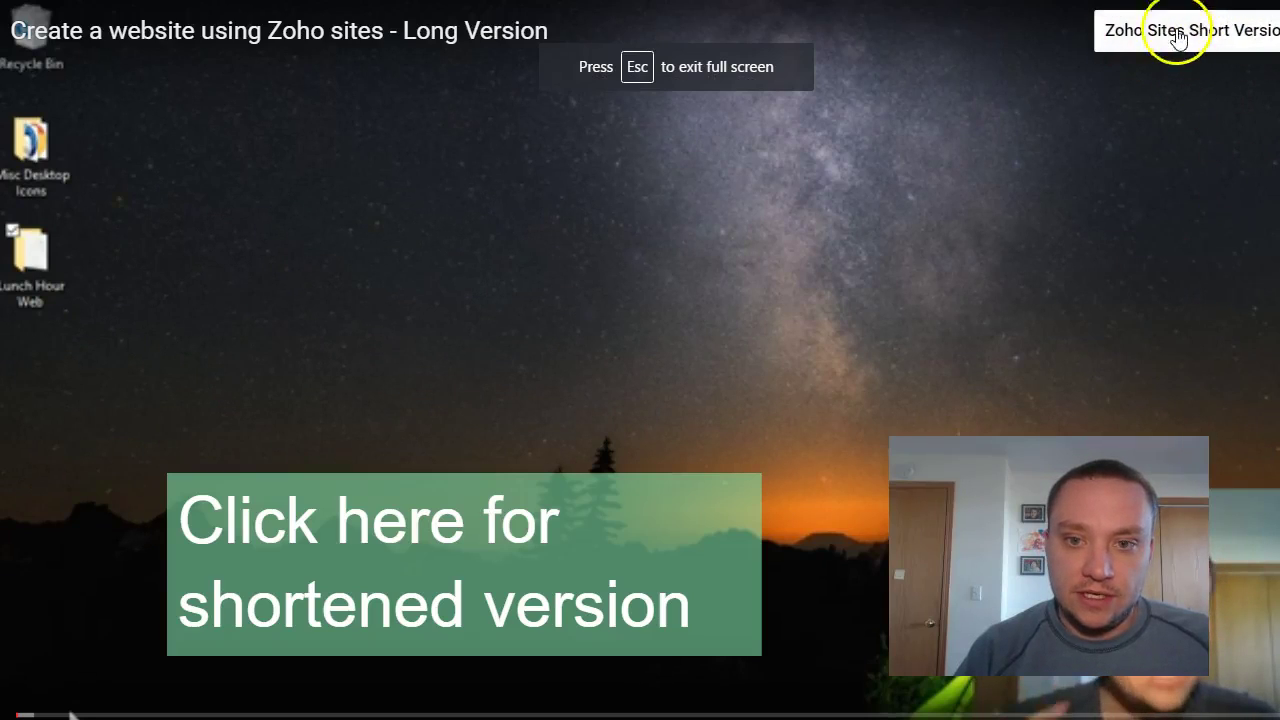
{"action": "mouse_move", "coordinate": [365, 497]}
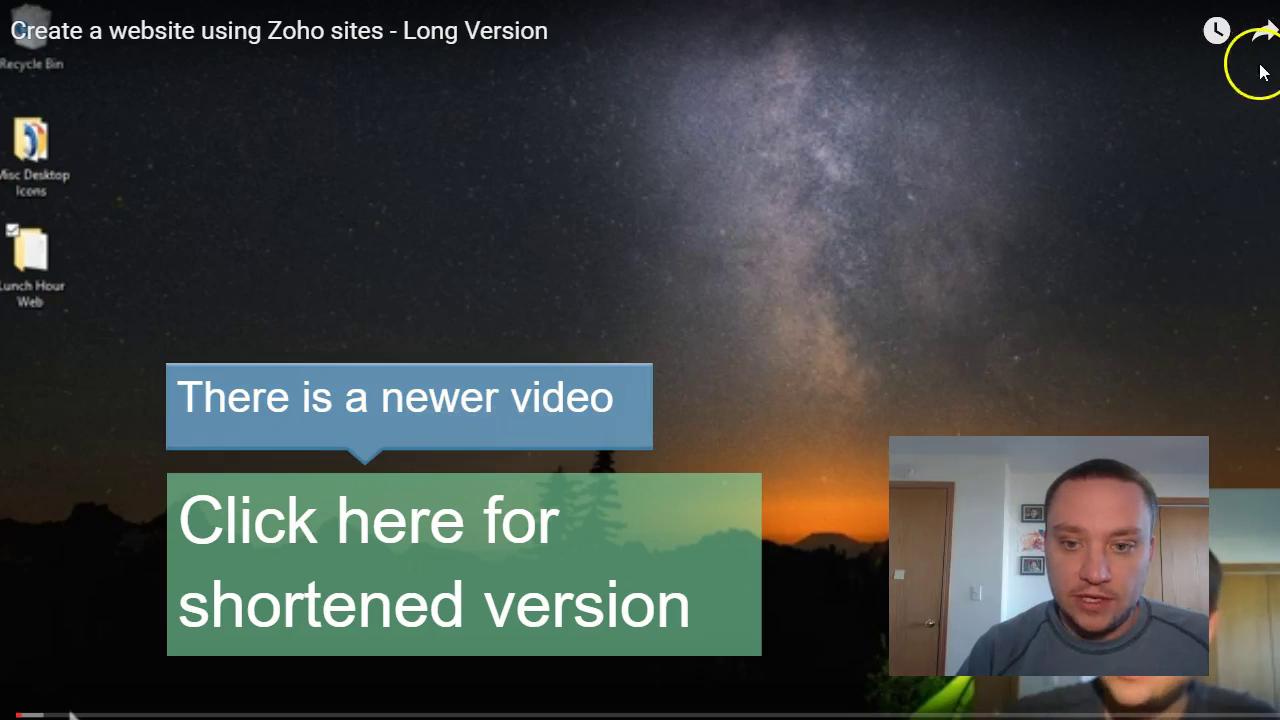
{"action": "left_click", "coordinate": [1255, 700]}
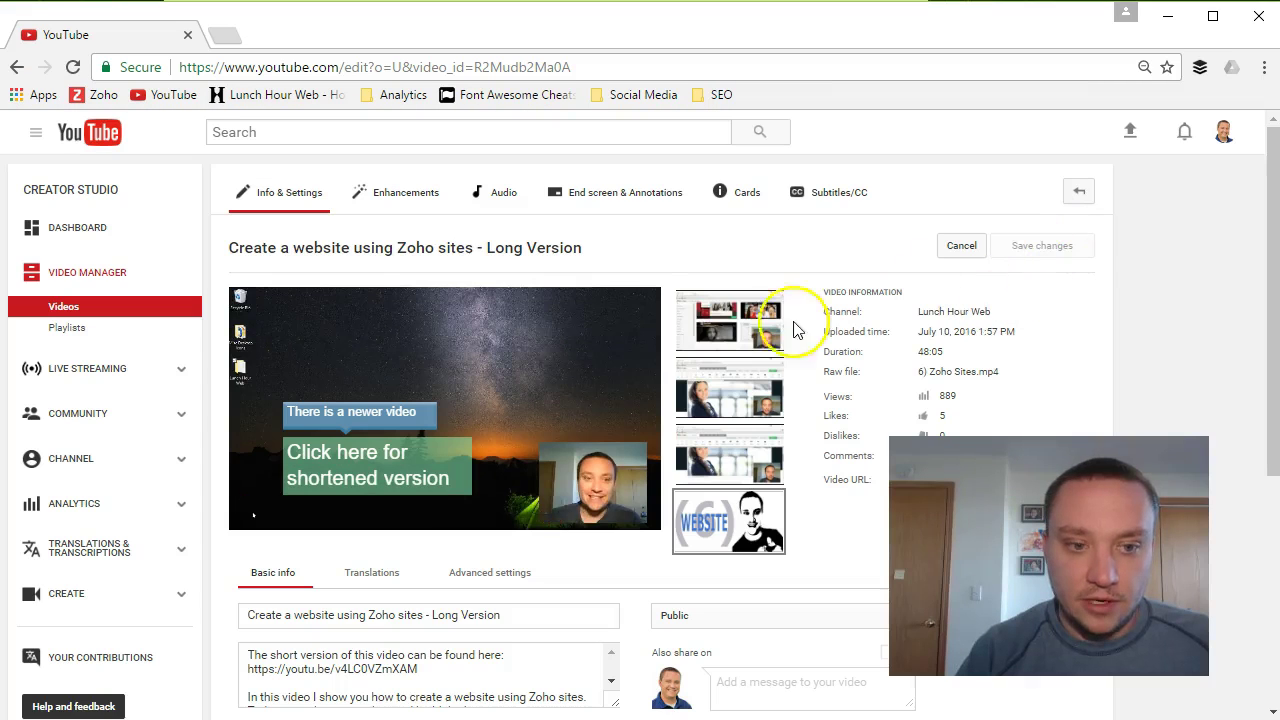
Open and close the preview's cards panel, then pause the video.
{"action": "mouse_move", "coordinate": [609, 320]}
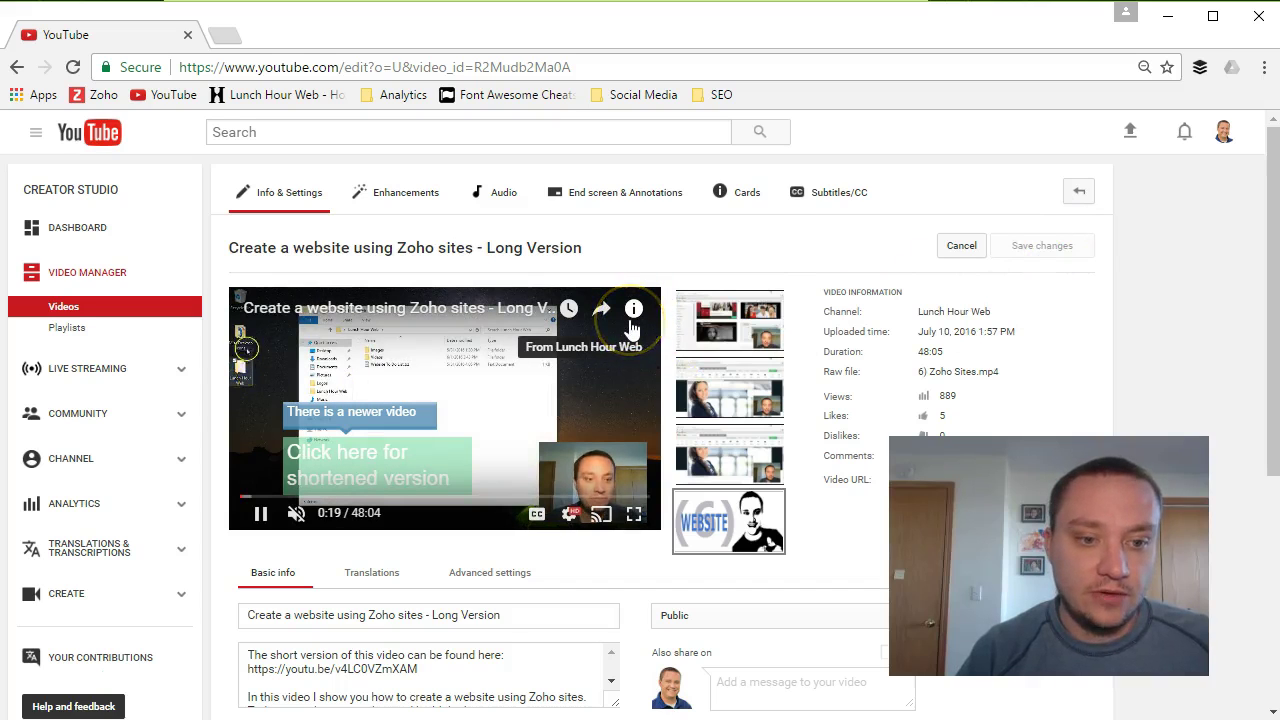
{"action": "left_click", "coordinate": [632, 328]}
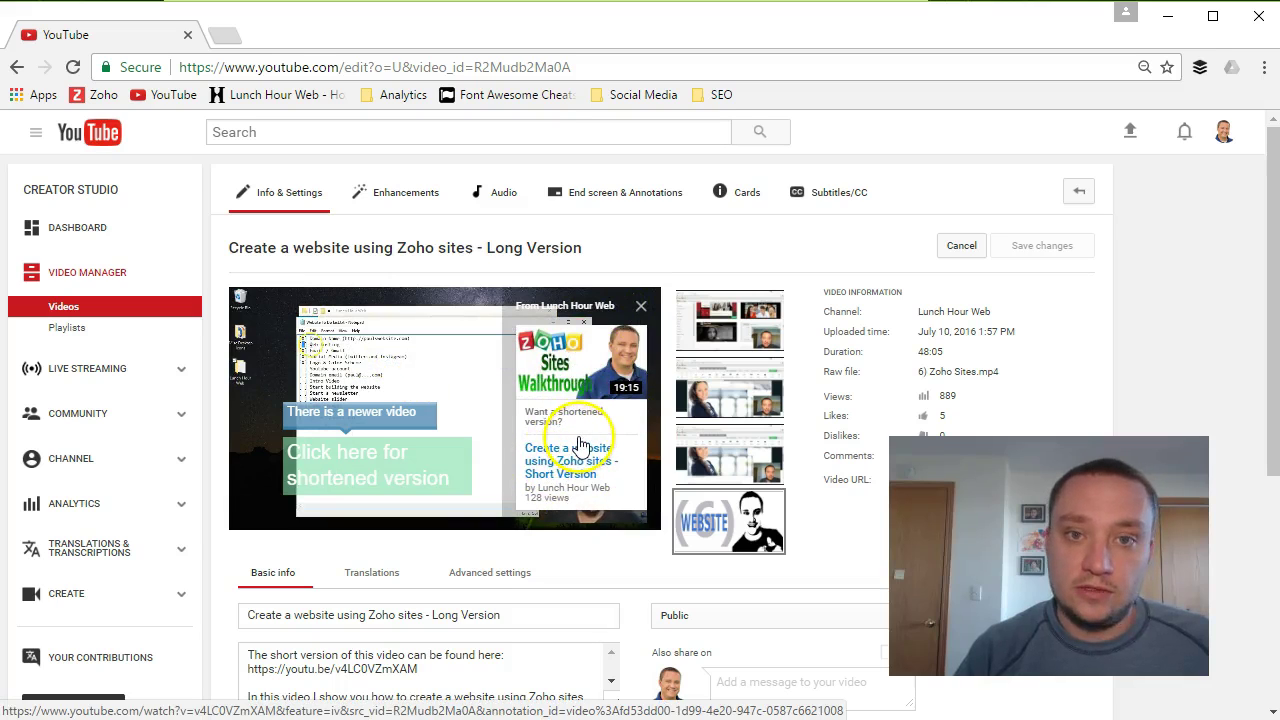
{"action": "left_click", "coordinate": [641, 305]}
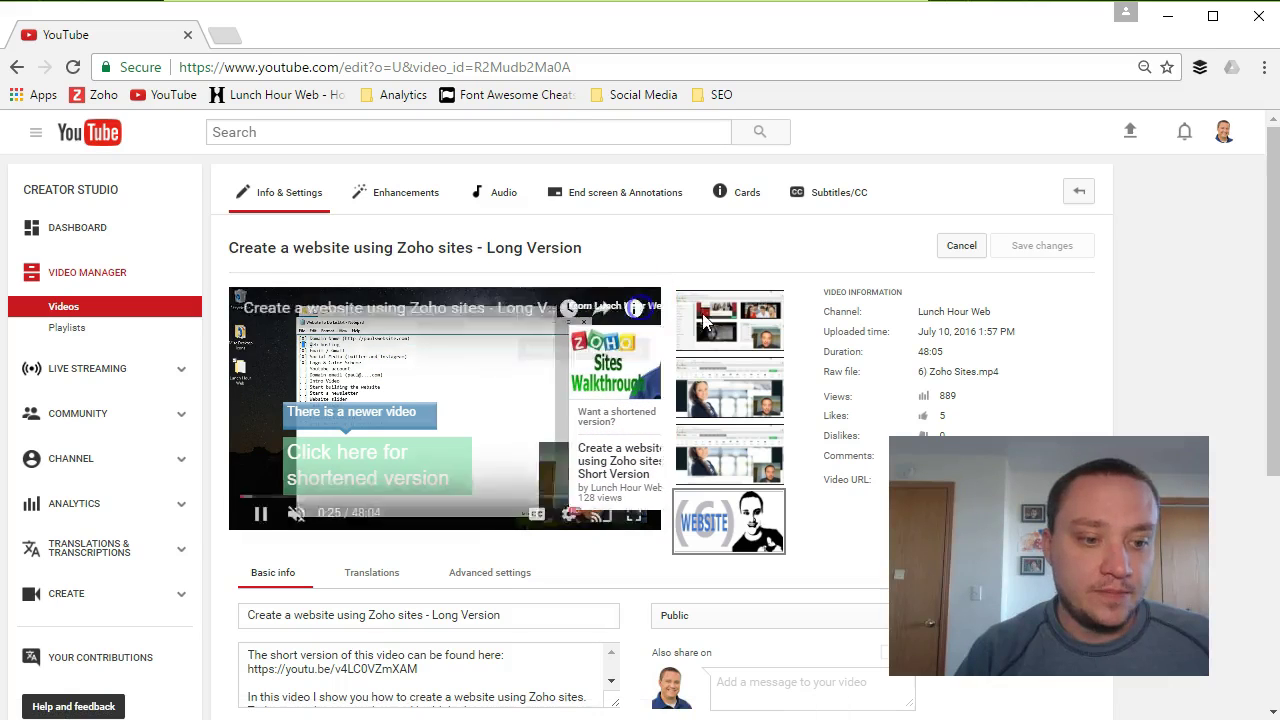
{"action": "left_click", "coordinate": [260, 513]}
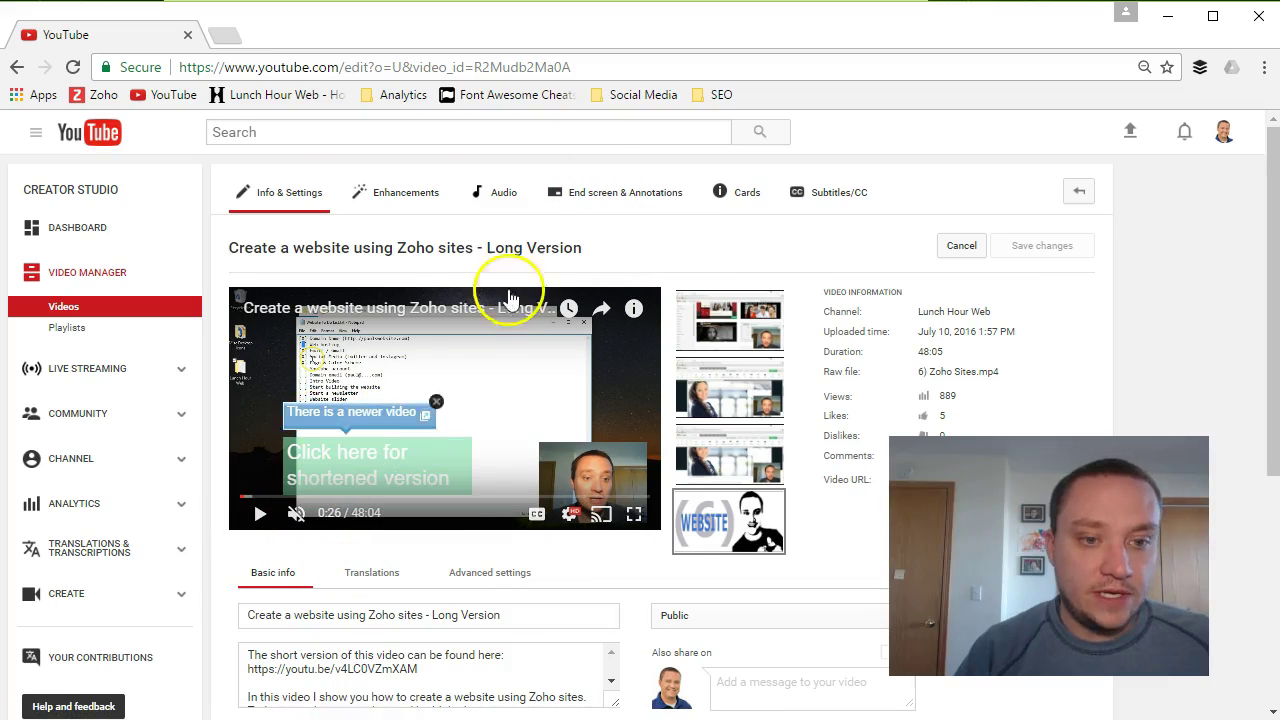
Switch to End screen & Annotations, then the Annotations sub-tab for the Long Version.
{"action": "left_click", "coordinate": [596, 193]}
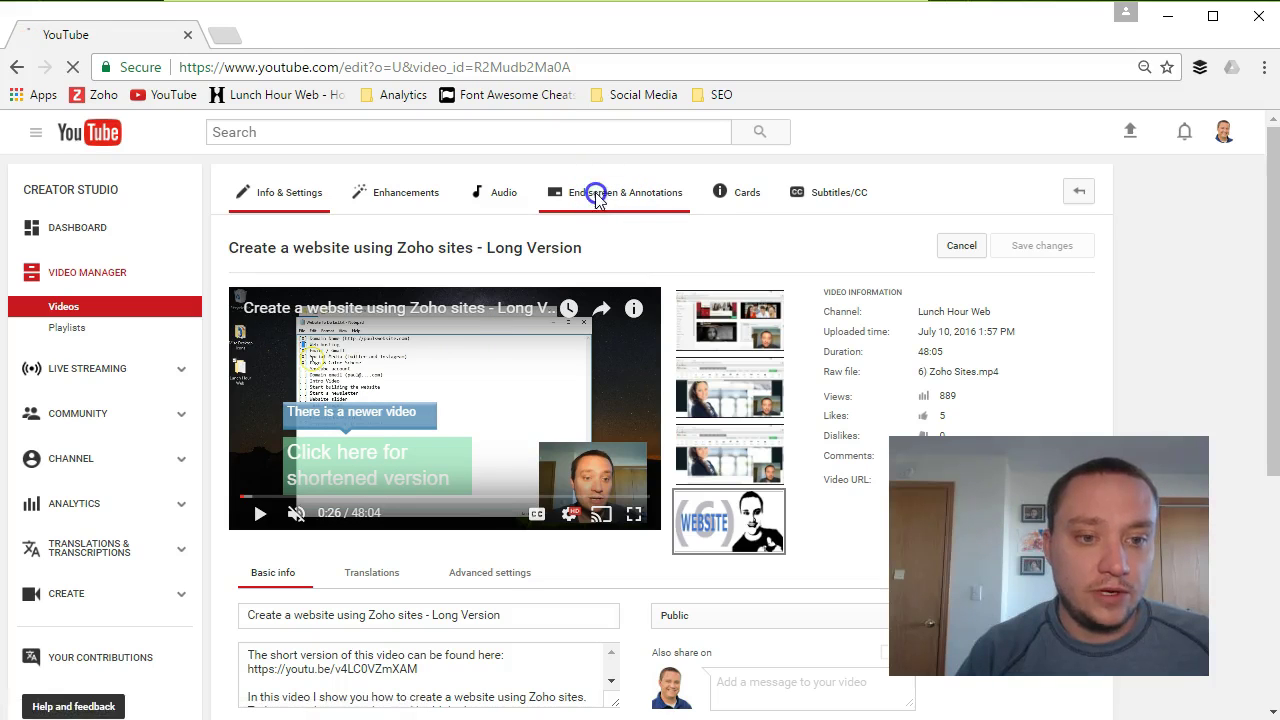
{"action": "left_click", "coordinate": [610, 192]}
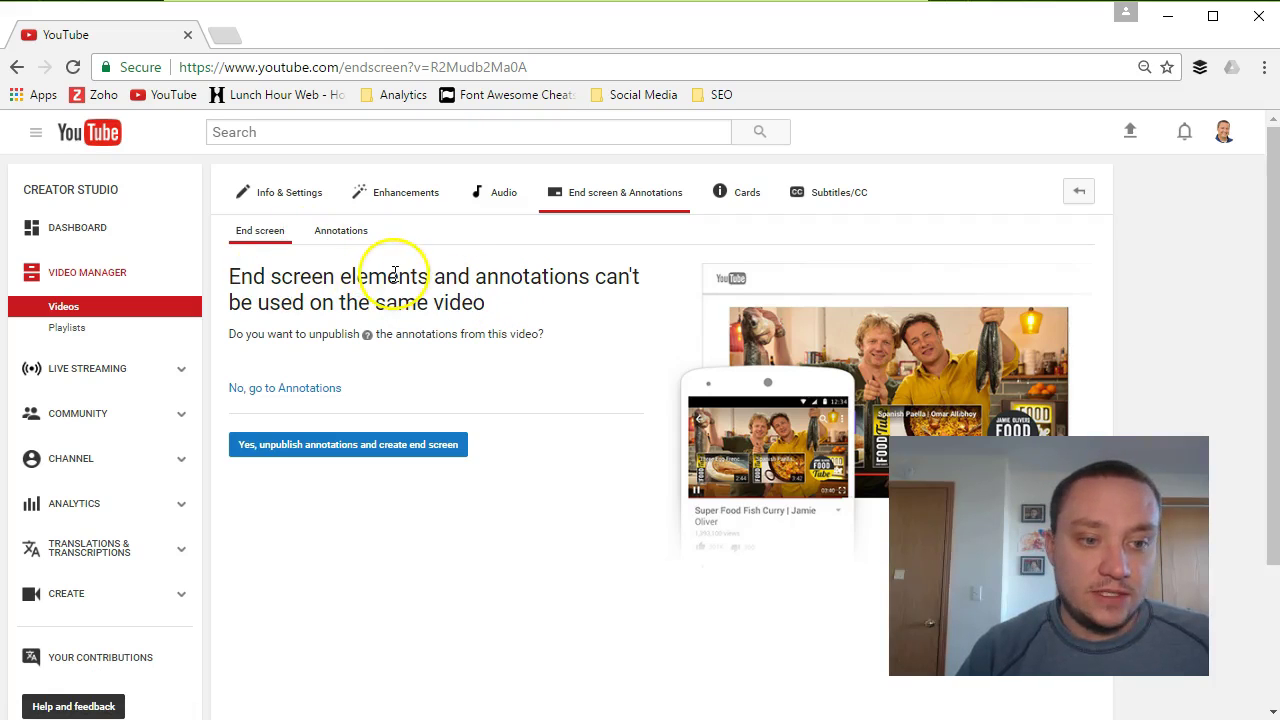
{"action": "left_click", "coordinate": [341, 233]}
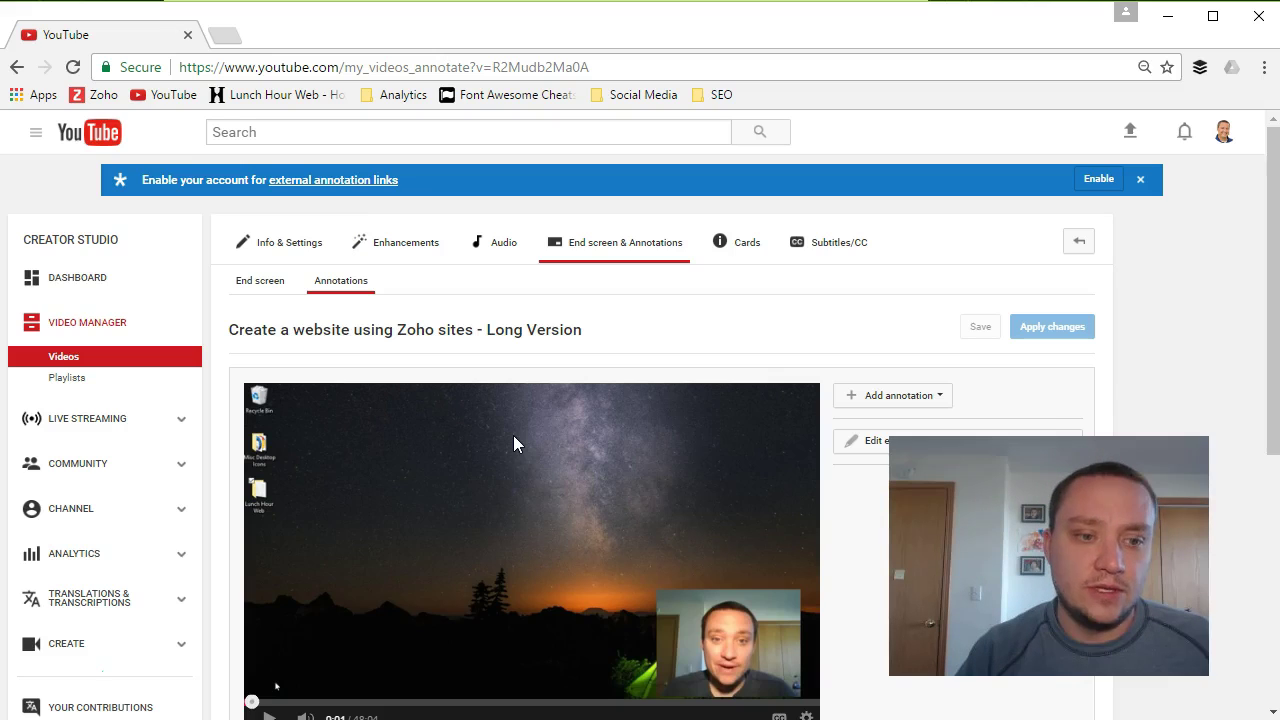
List the two existing annotations, including 'There is a newer video'.
{"action": "scroll", "coordinate": [529, 454], "scroll_direction": "down", "scroll_amount": 1}
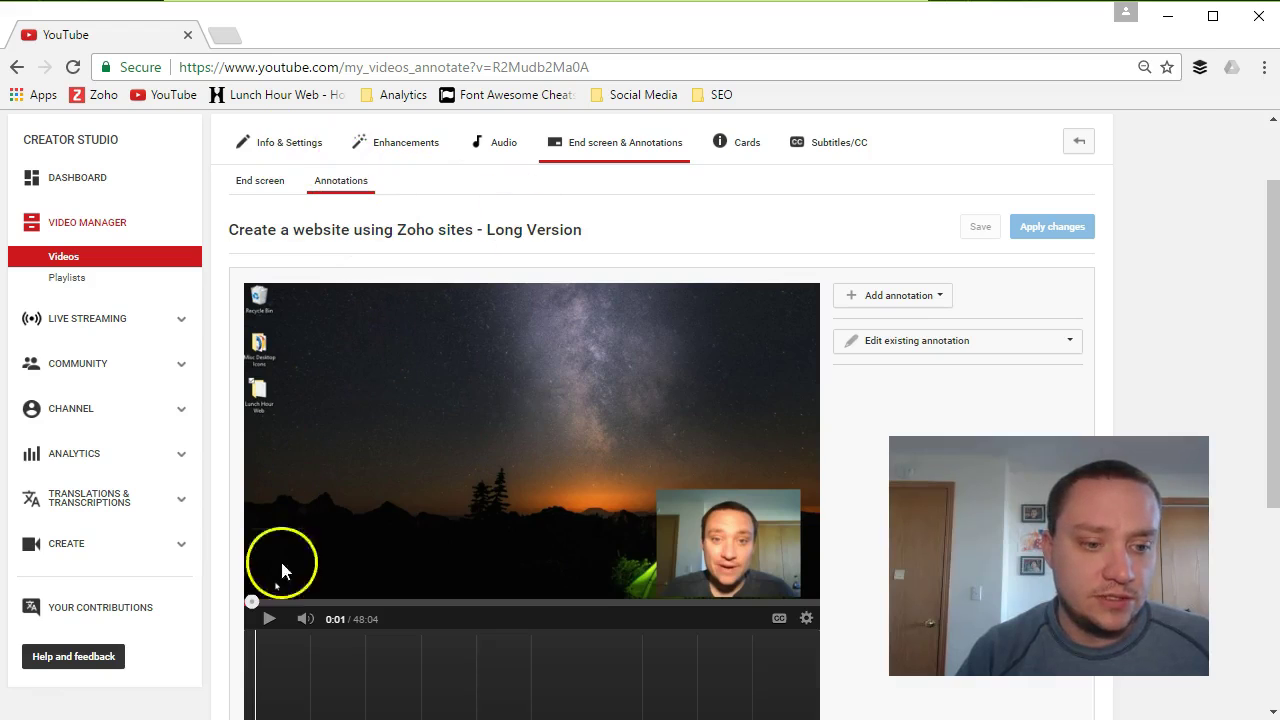
{"action": "scroll", "coordinate": [270, 580], "scroll_direction": "down", "scroll_amount": 2}
{"action": "scroll", "coordinate": [365, 615], "scroll_direction": "up", "scroll_amount": 1}
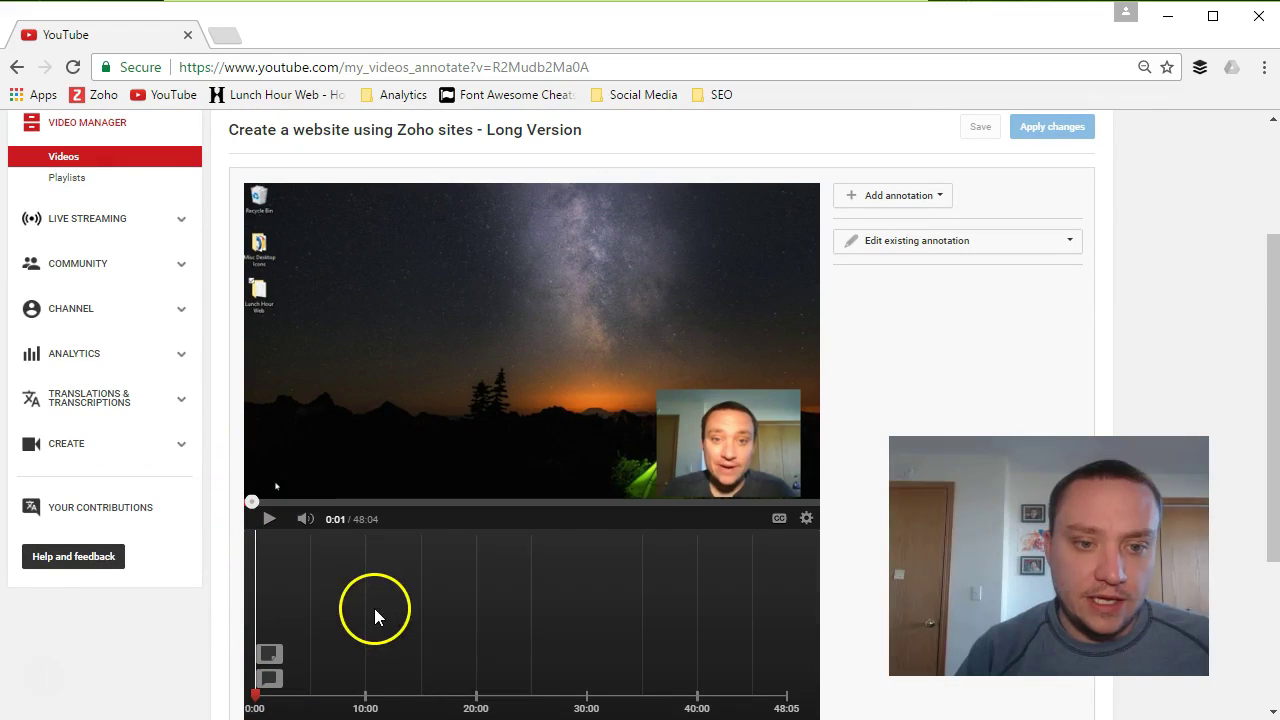
{"action": "scroll", "coordinate": [1082, 268], "scroll_direction": "up", "scroll_amount": 1}
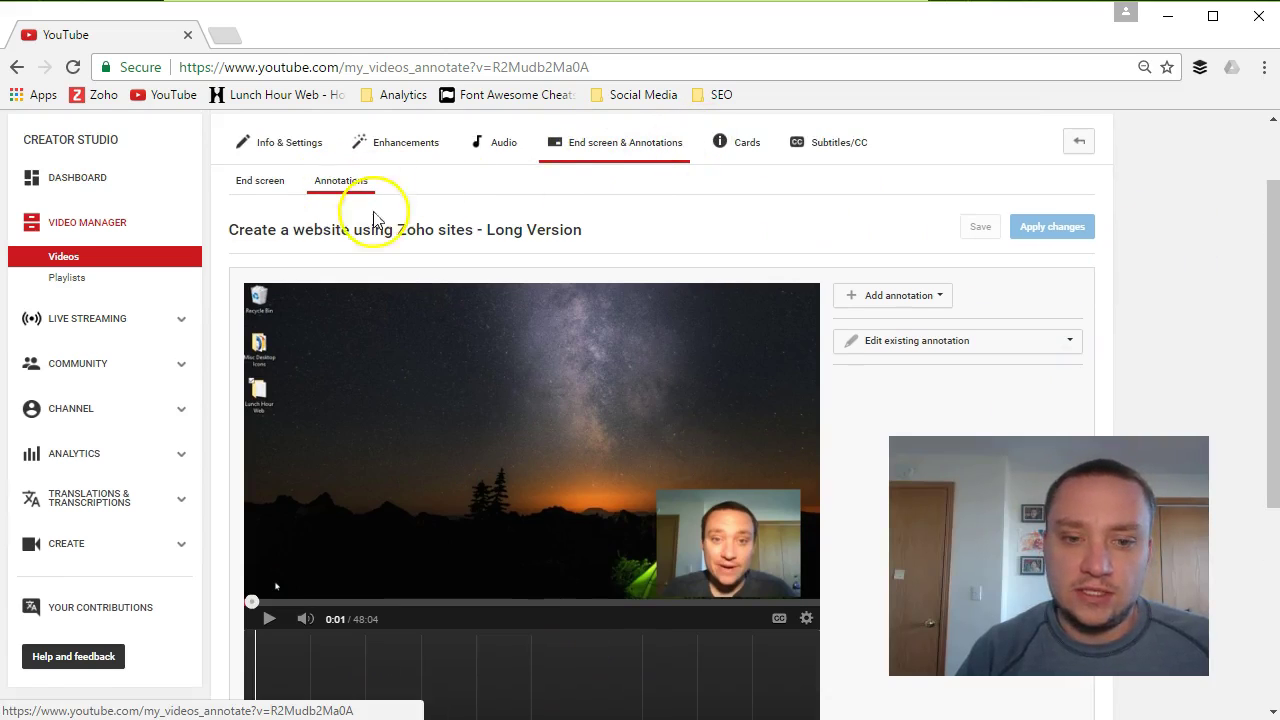
{"action": "scroll", "coordinate": [1150, 270], "scroll_direction": "down", "scroll_amount": 1}
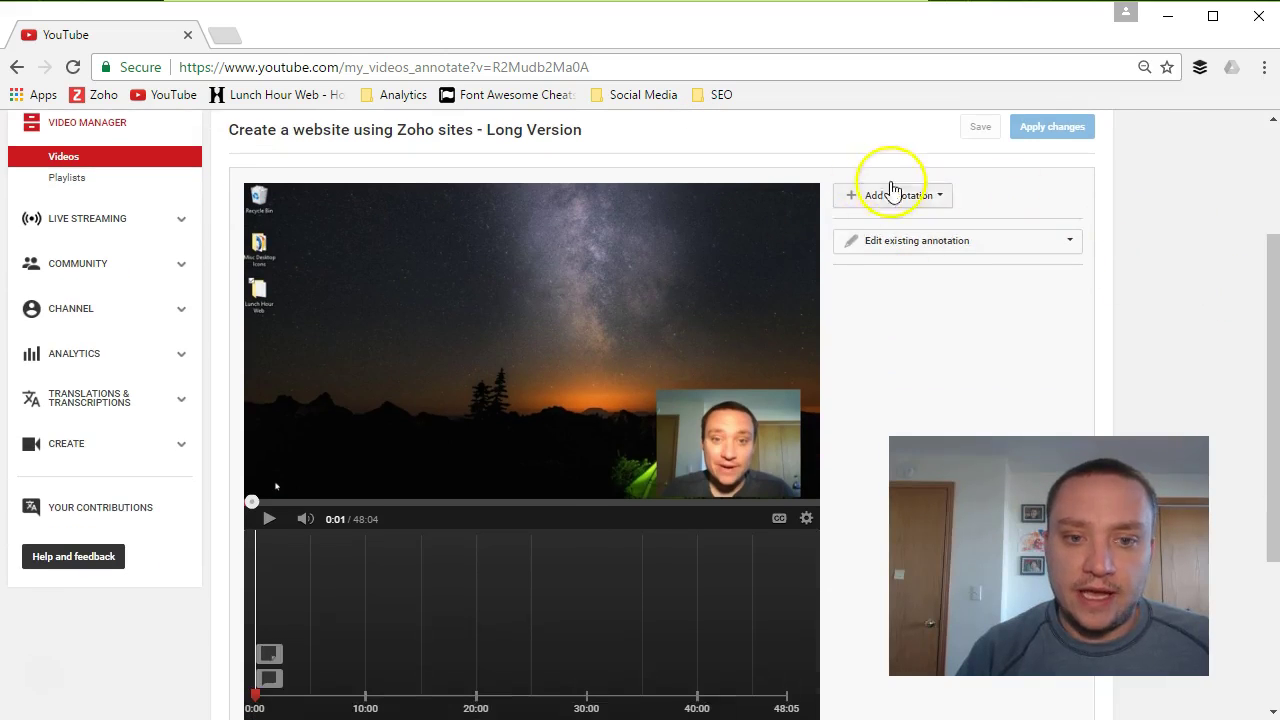
{"action": "left_click", "coordinate": [1069, 242]}
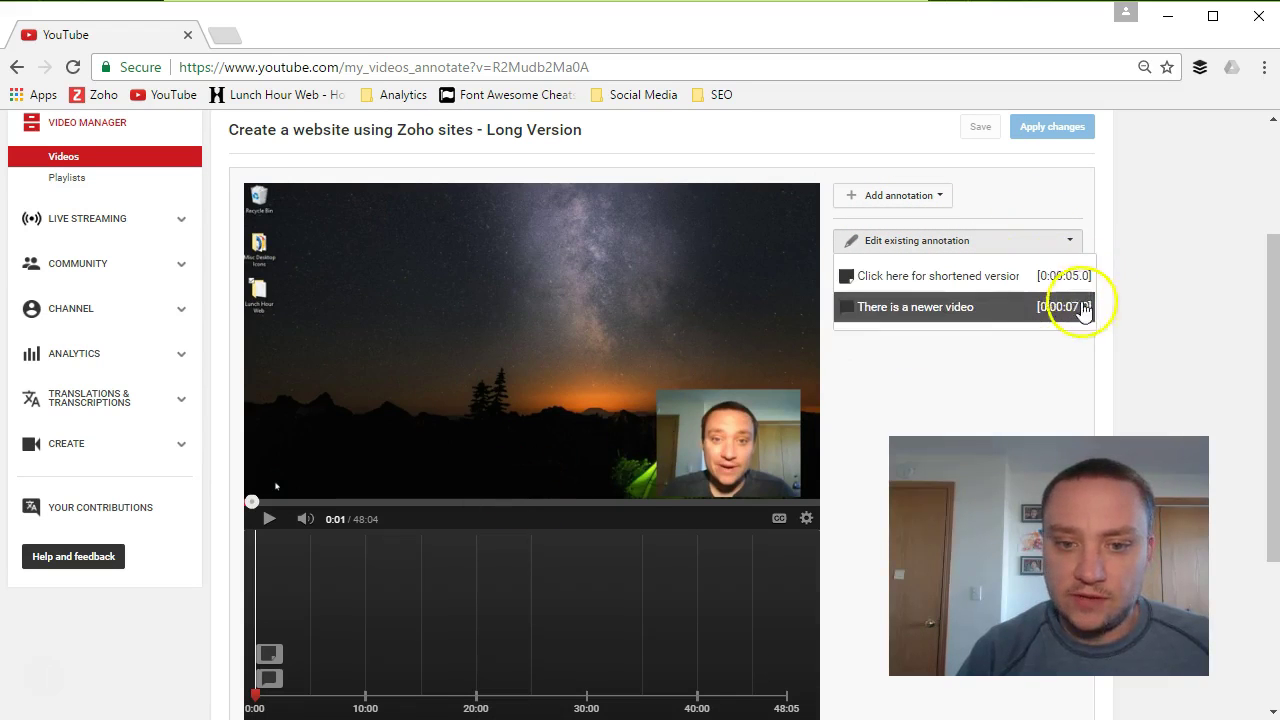
Stop the video at 0:10 and show the Add annotation type choices.
{"action": "left_click", "coordinate": [270, 518]}
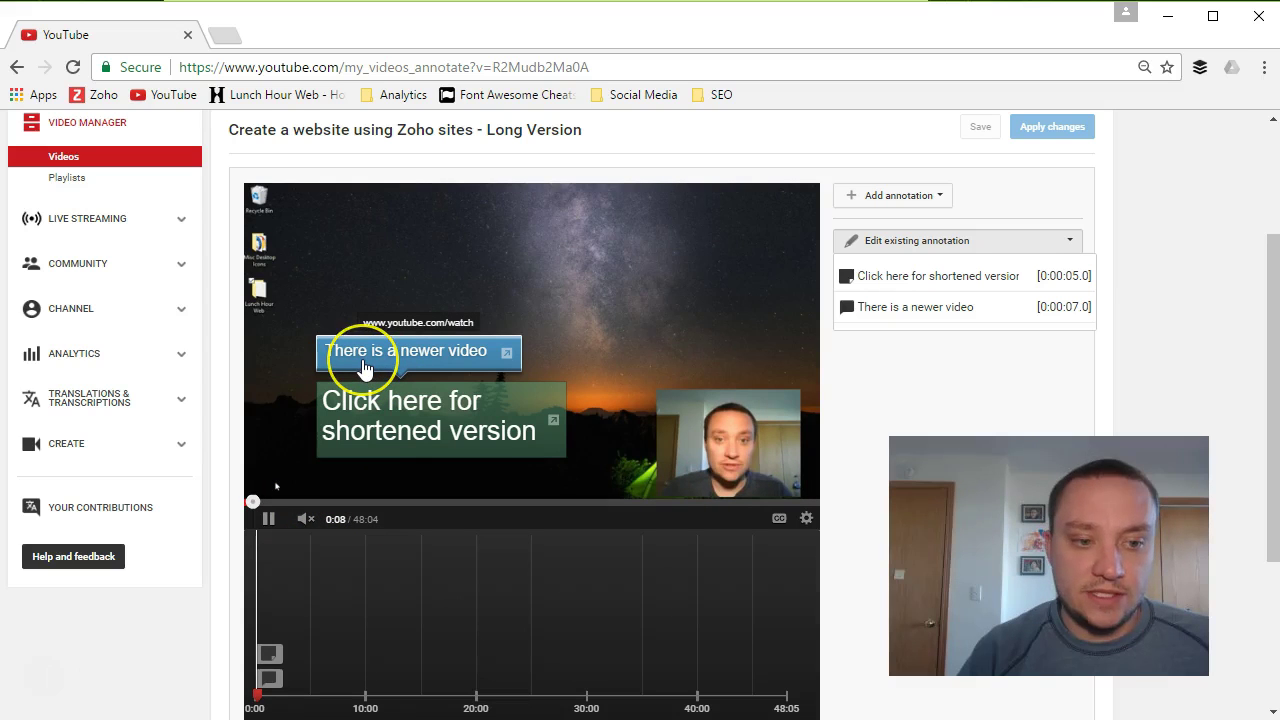
{"action": "left_click", "coordinate": [267, 521]}
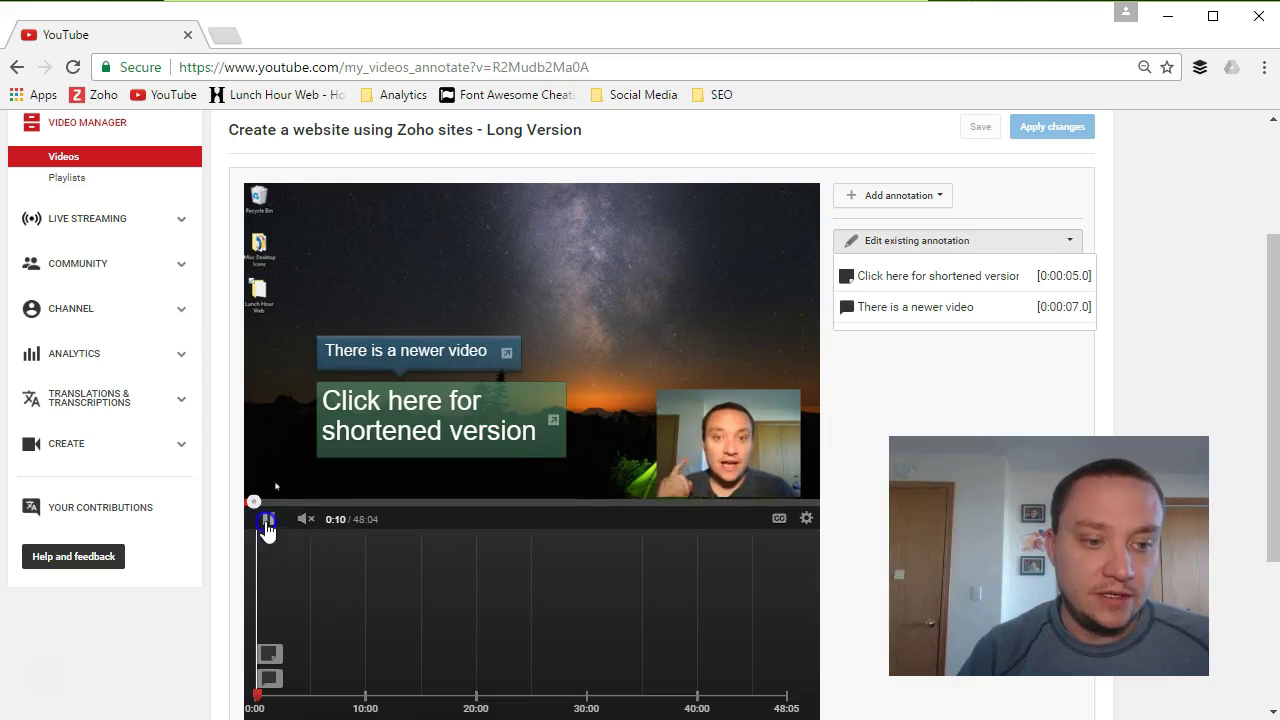
{"action": "left_click", "coordinate": [937, 201]}
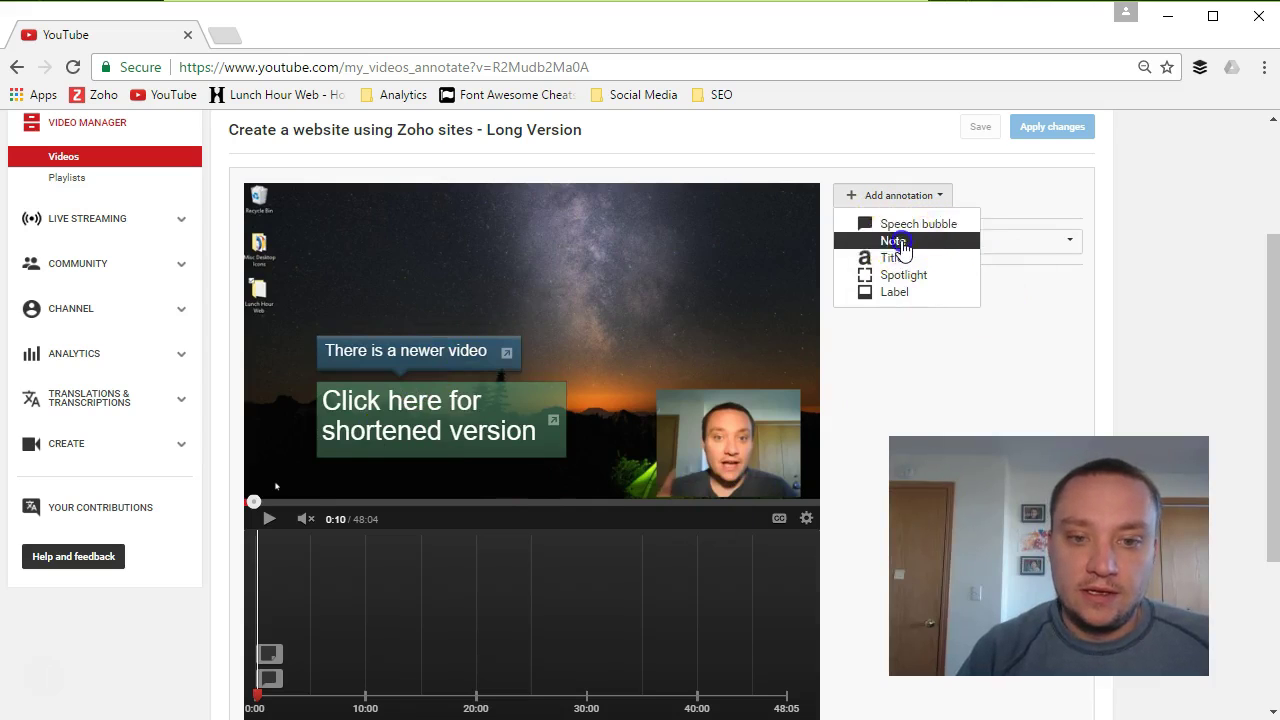
Add an upper-left note reading 'Click here to watch latest video!' from 0:00:10.7 to 0:02:34.9.
{"action": "left_click", "coordinate": [870, 242]}
{"action": "left_click_drag", "start_coordinate": [386, 223], "coordinate": [446, 258]}
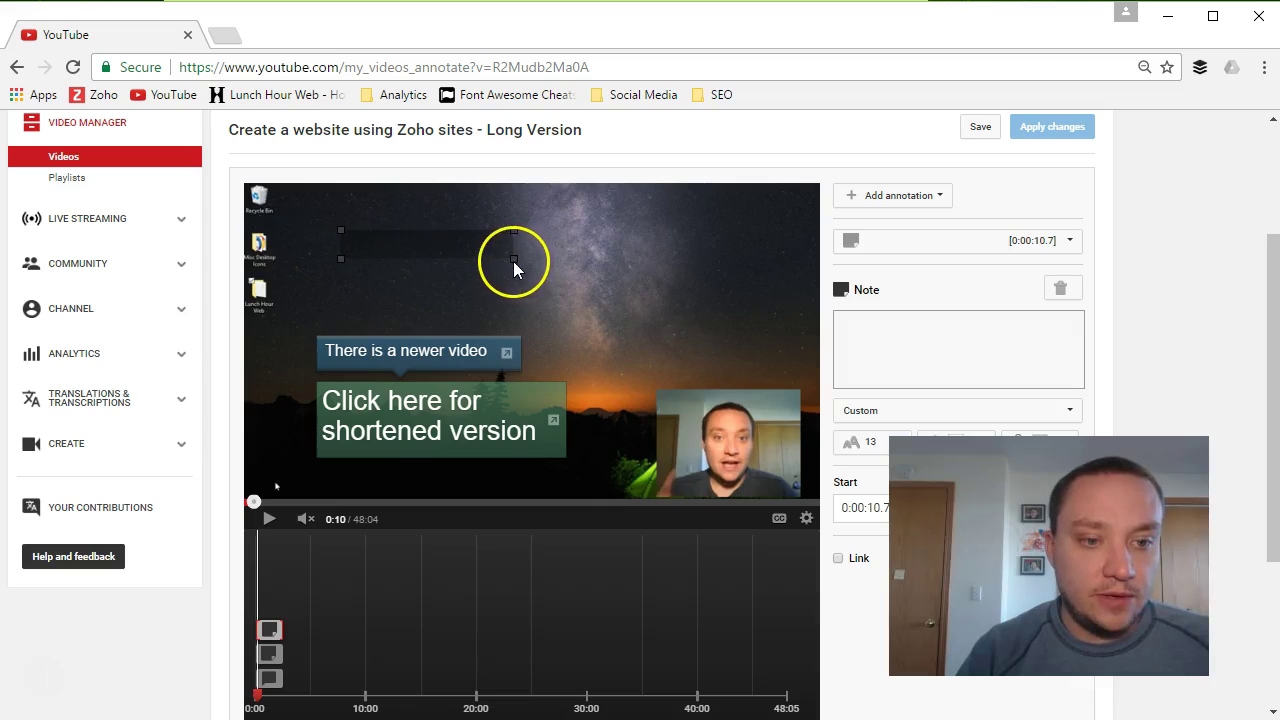
{"action": "left_click_drag", "start_coordinate": [514, 266], "coordinate": [590, 348]}
{"action": "left_click", "coordinate": [970, 336]}
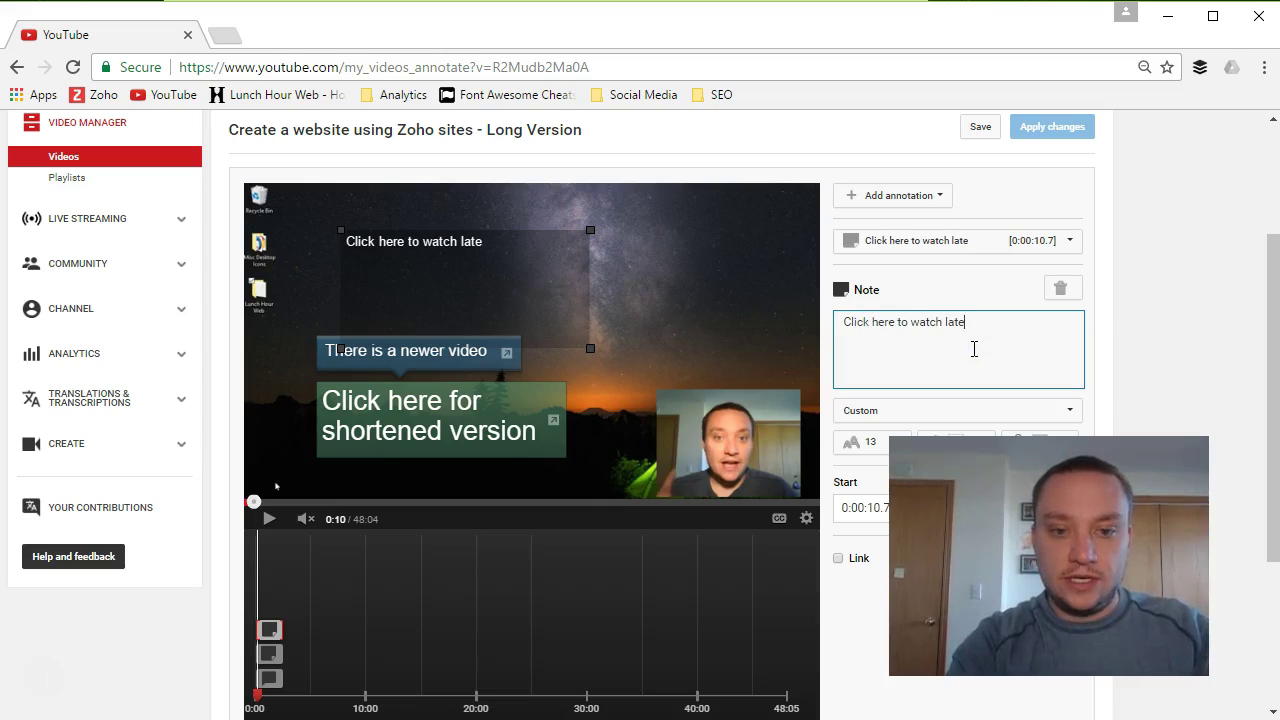
{"action": "type", "text": "eo!"}
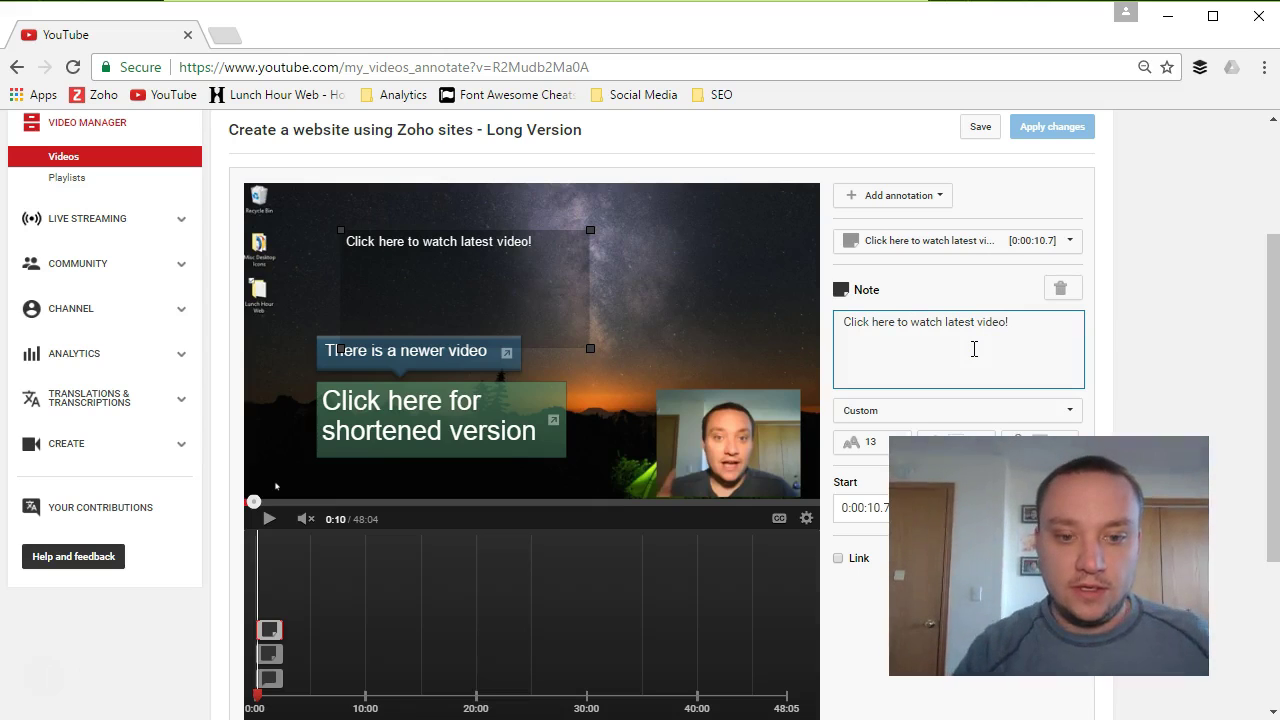
{"action": "left_click", "coordinate": [1194, 300]}
Set the note's Link to Video, ready to enter the URL.
{"action": "scroll", "coordinate": [1127, 366], "scroll_direction": "down", "scroll_amount": 2}
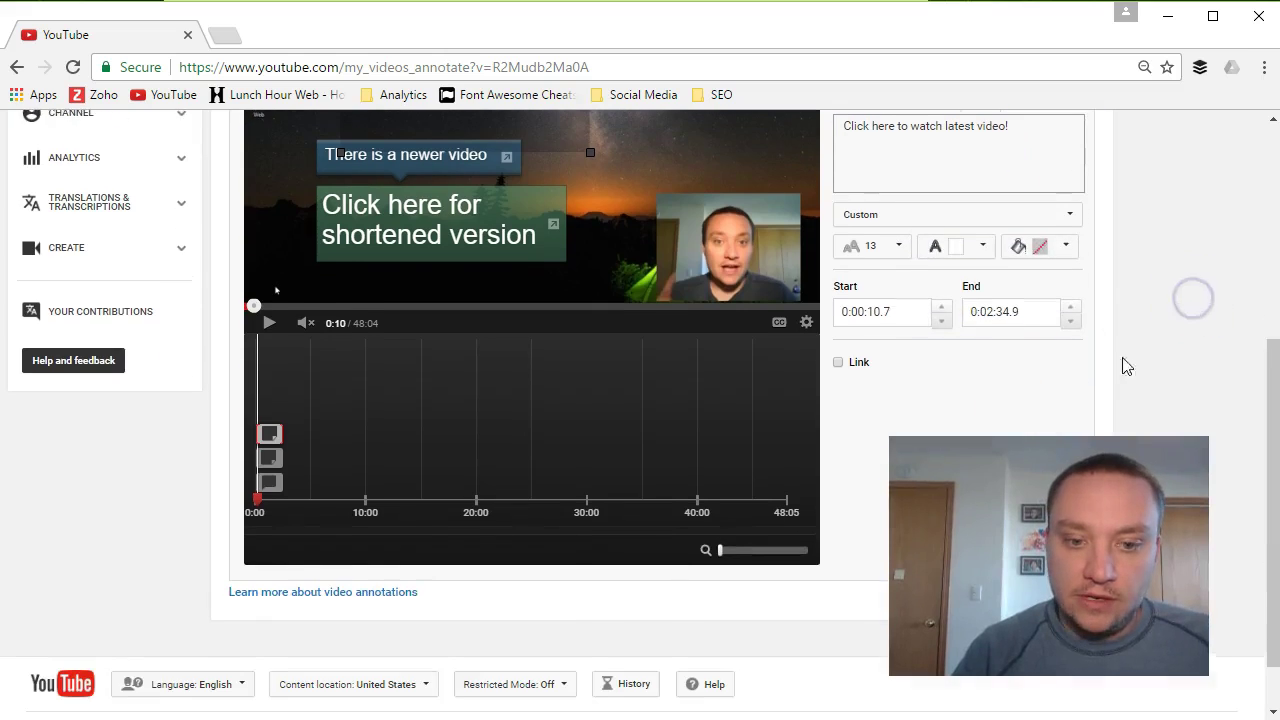
{"action": "left_click", "coordinate": [840, 364]}
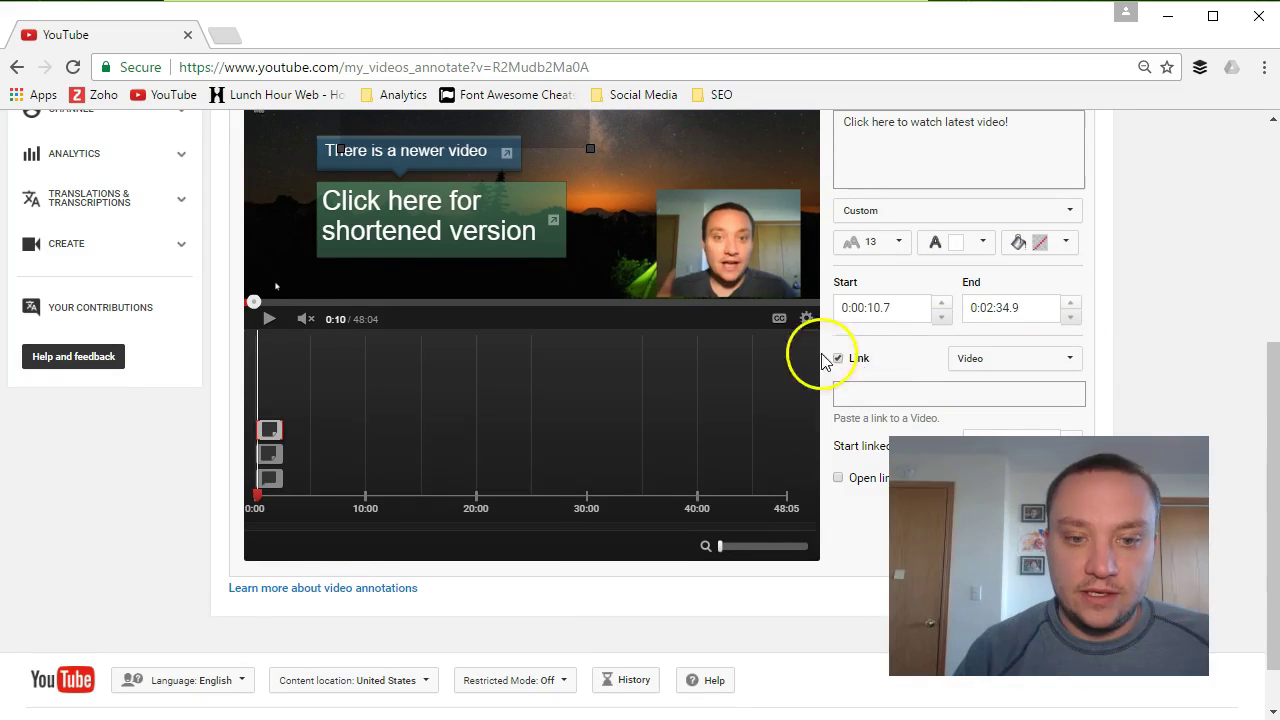
{"action": "left_click", "coordinate": [843, 398]}
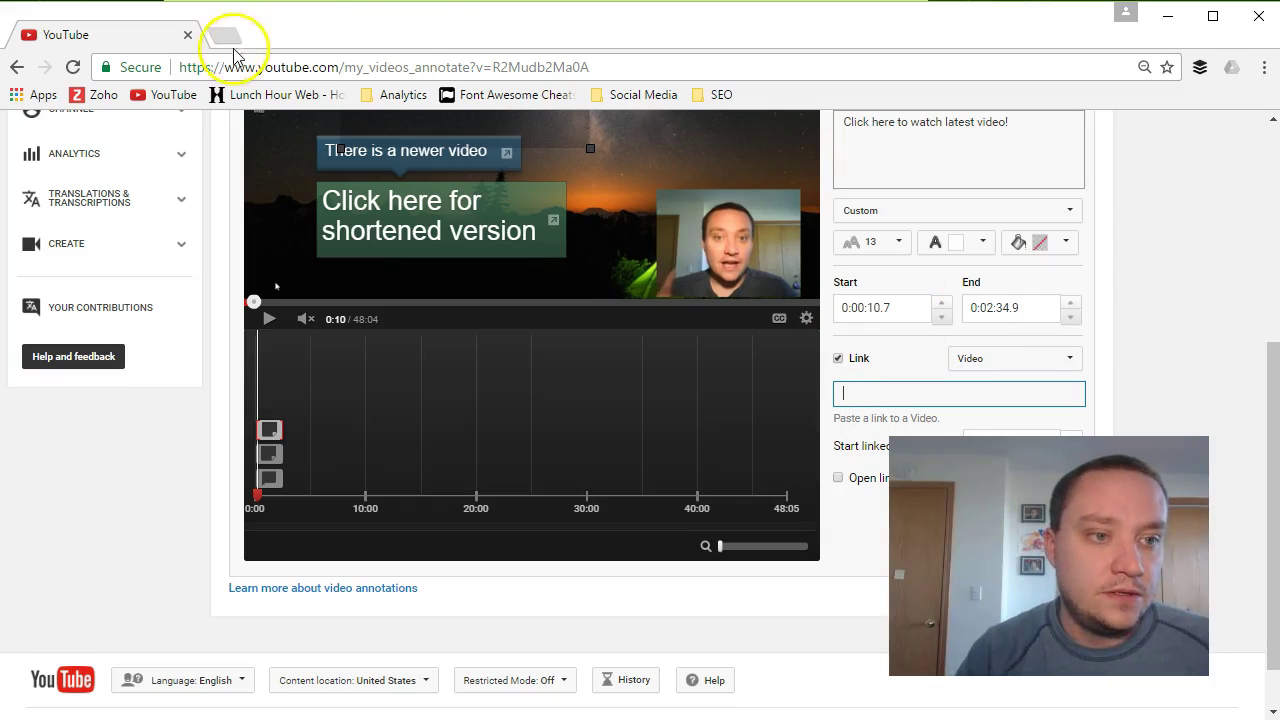
{"action": "left_click", "coordinate": [224, 37]}
{"action": "left_click", "coordinate": [157, 95]}
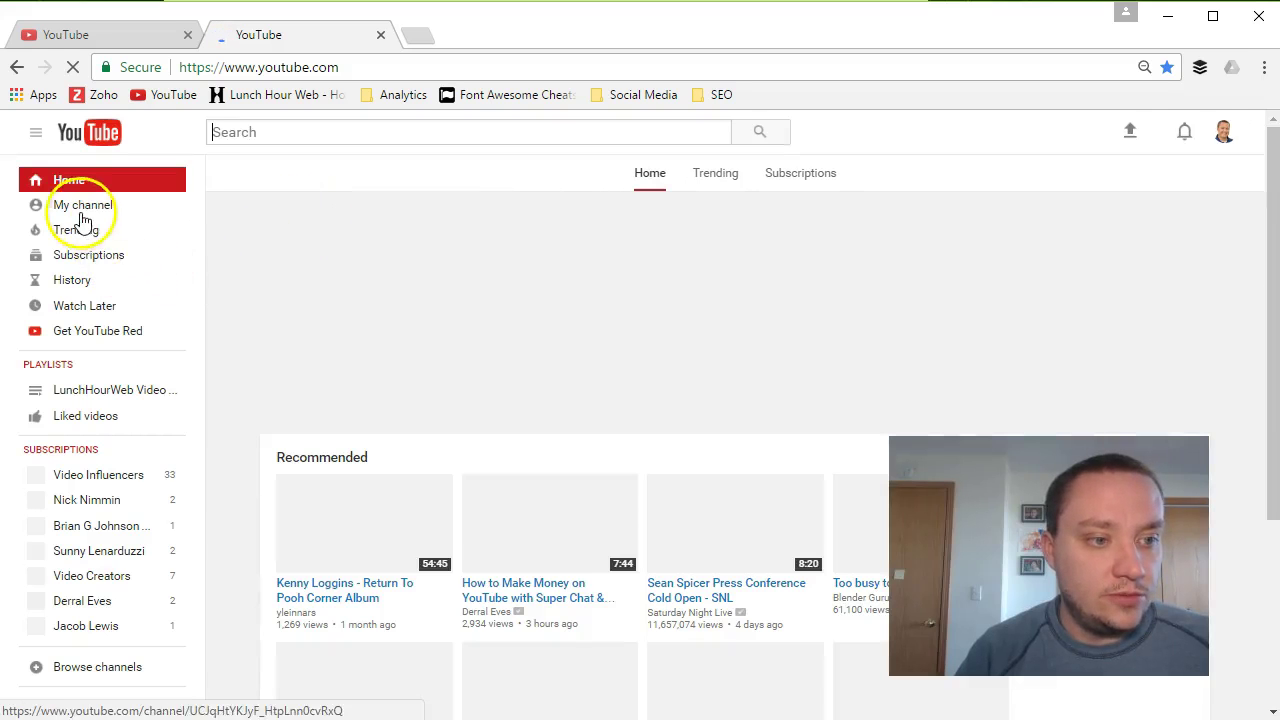
{"action": "left_click", "coordinate": [75, 210]}
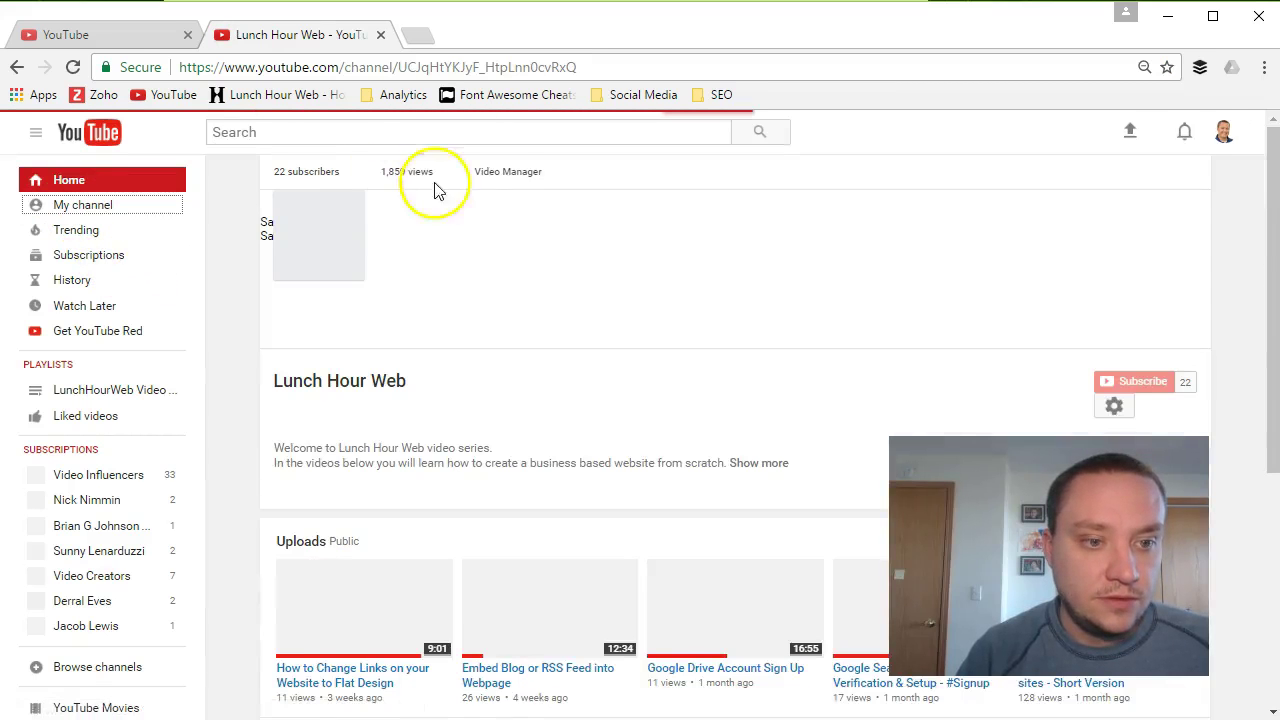
{"action": "left_click", "coordinate": [525, 173]}
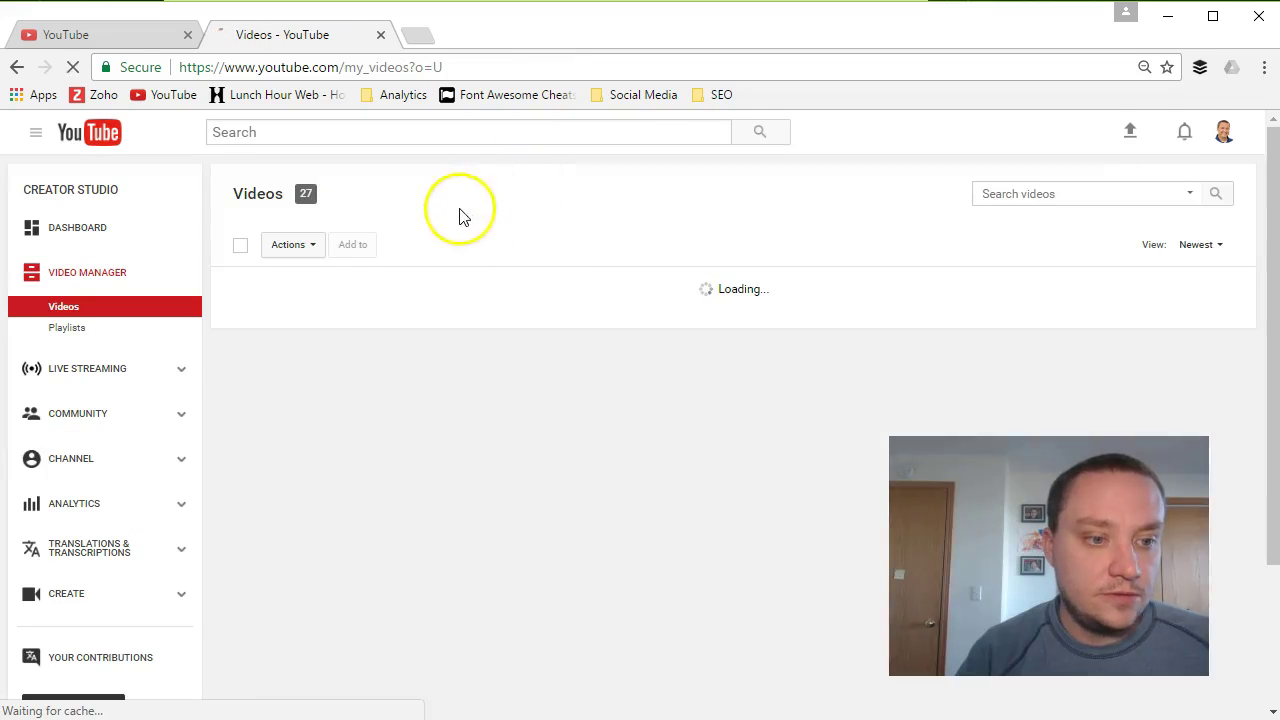
{"action": "scroll", "coordinate": [603, 426], "scroll_direction": "down", "scroll_amount": 1}
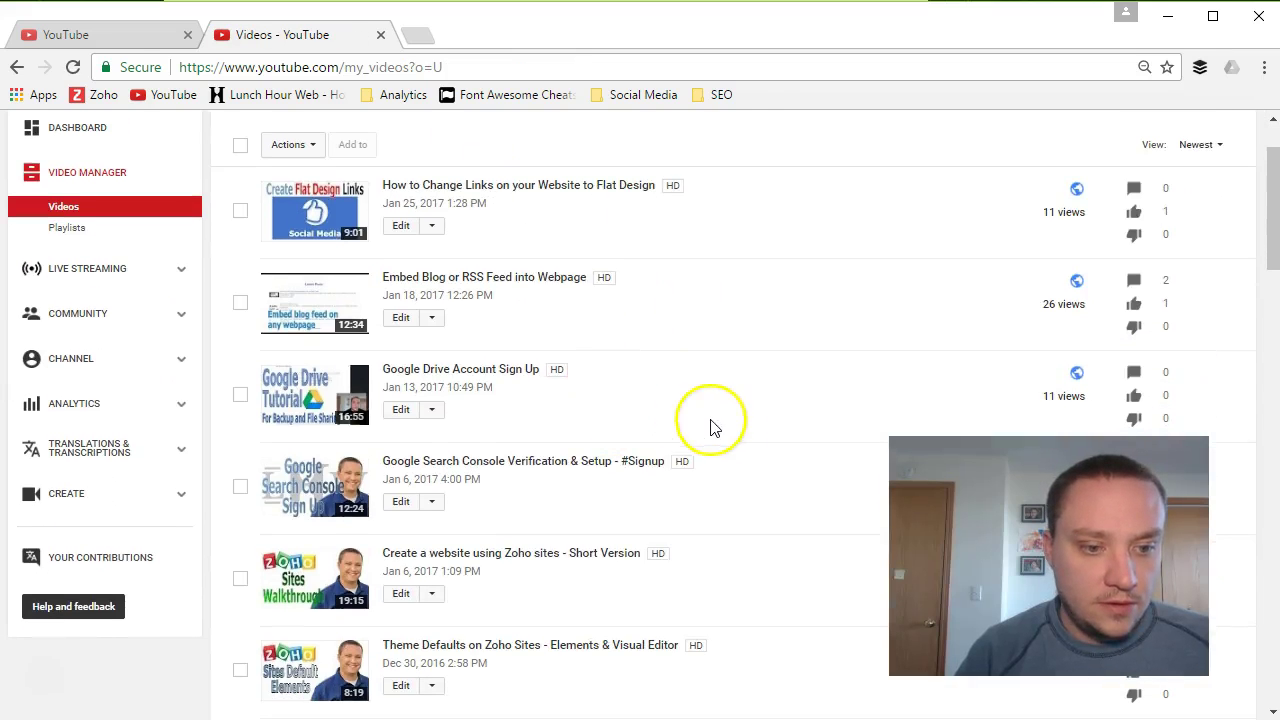
{"action": "scroll", "coordinate": [650, 445], "scroll_direction": "down", "scroll_amount": 1}
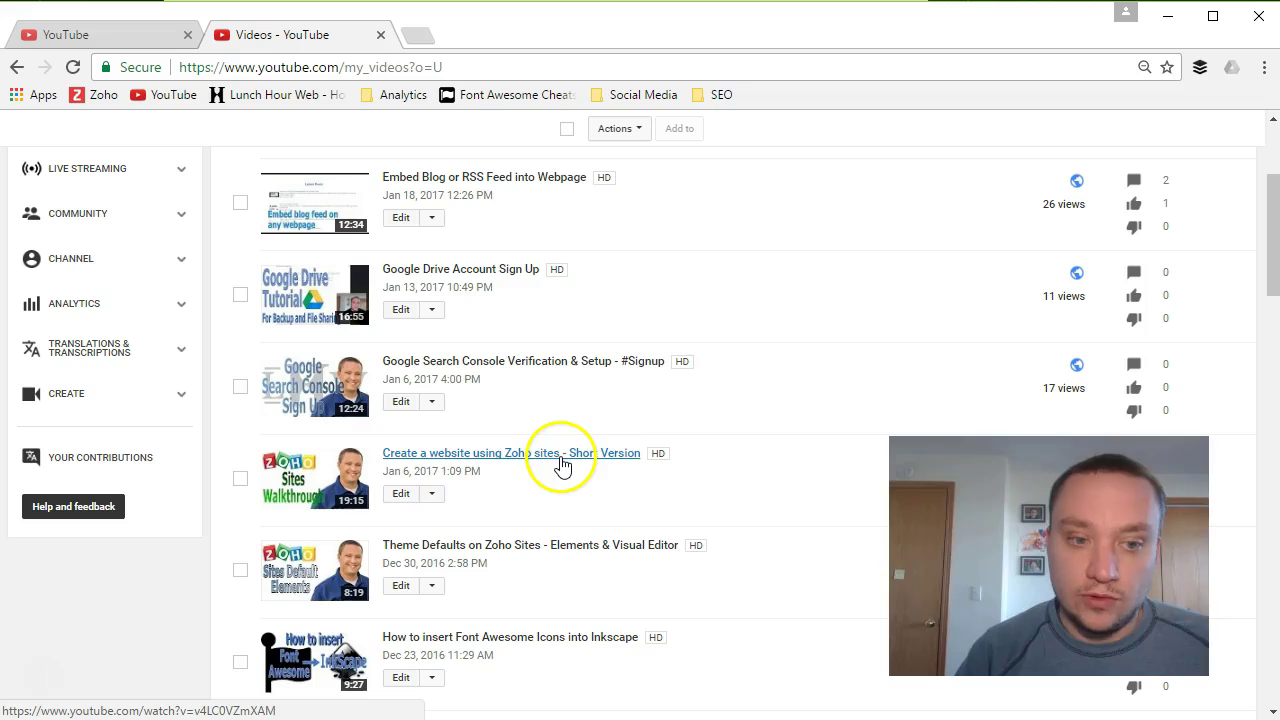
{"action": "left_click", "coordinate": [428, 453]}
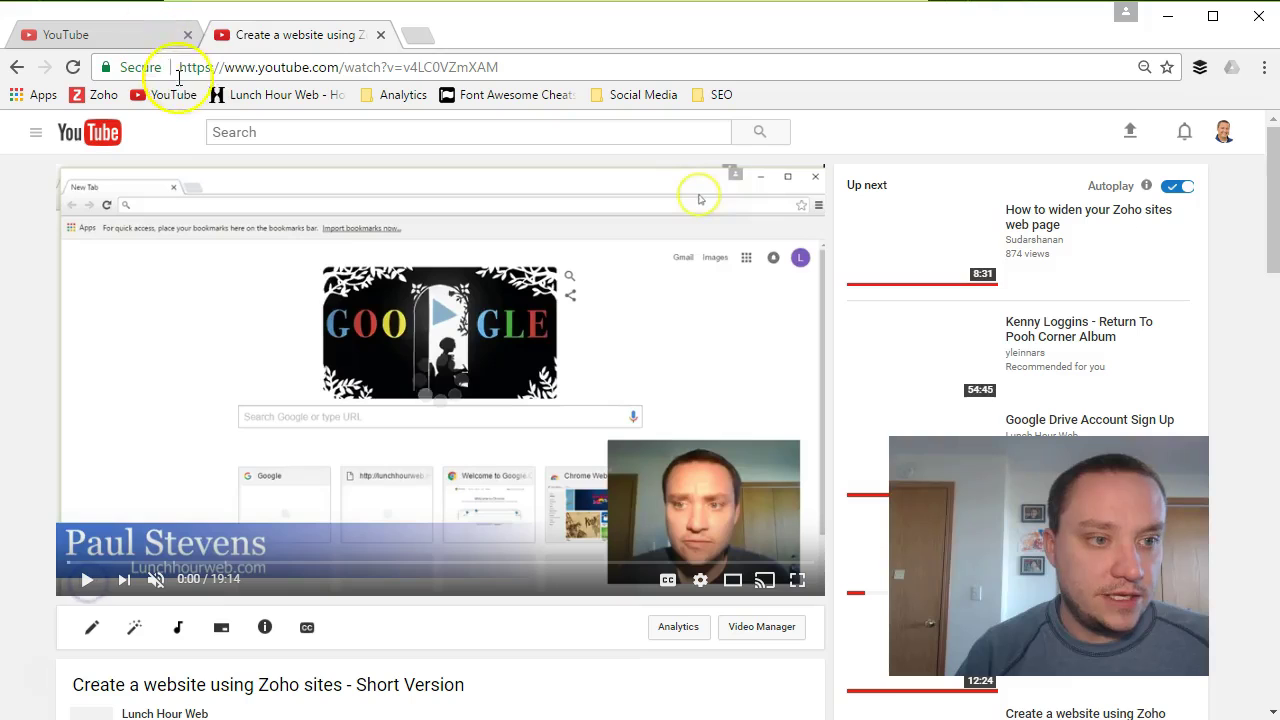
Copy the Short Version's web address and return to the annotations editor tab.
{"action": "left_click", "coordinate": [178, 72]}
{"action": "right_click", "coordinate": [226, 56]}
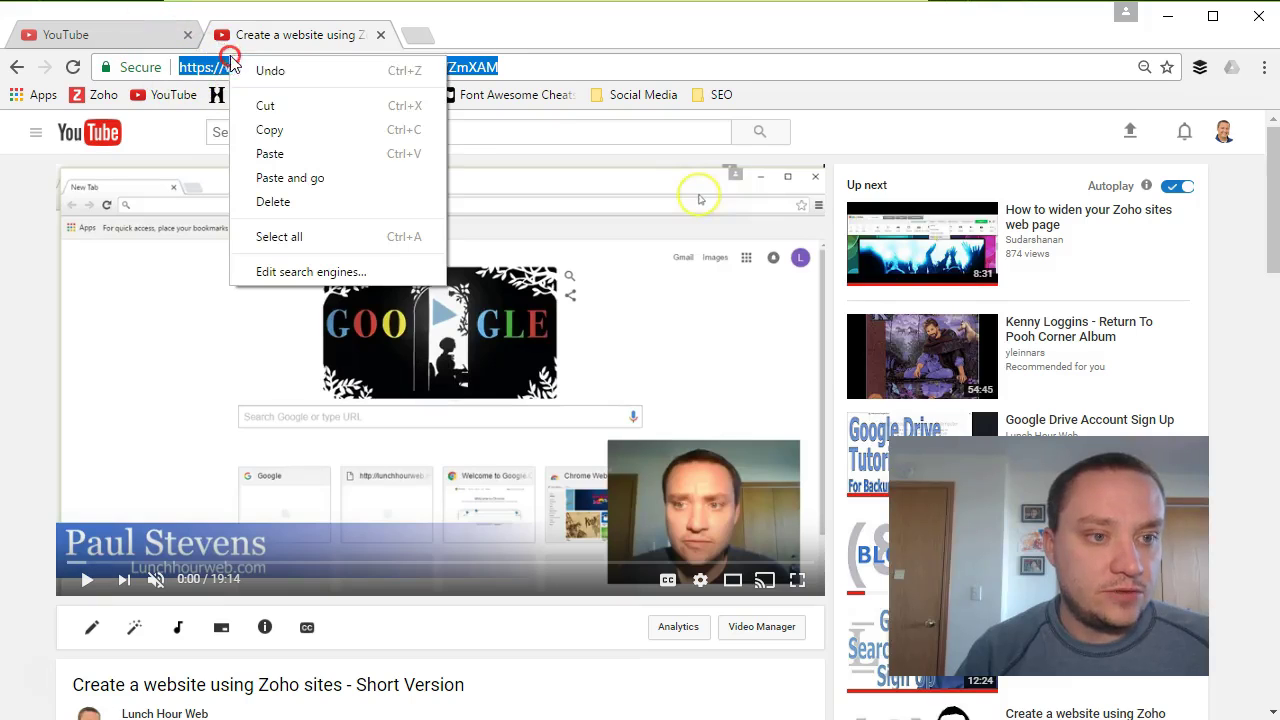
{"action": "left_click", "coordinate": [283, 125]}
{"action": "left_click", "coordinate": [118, 37]}
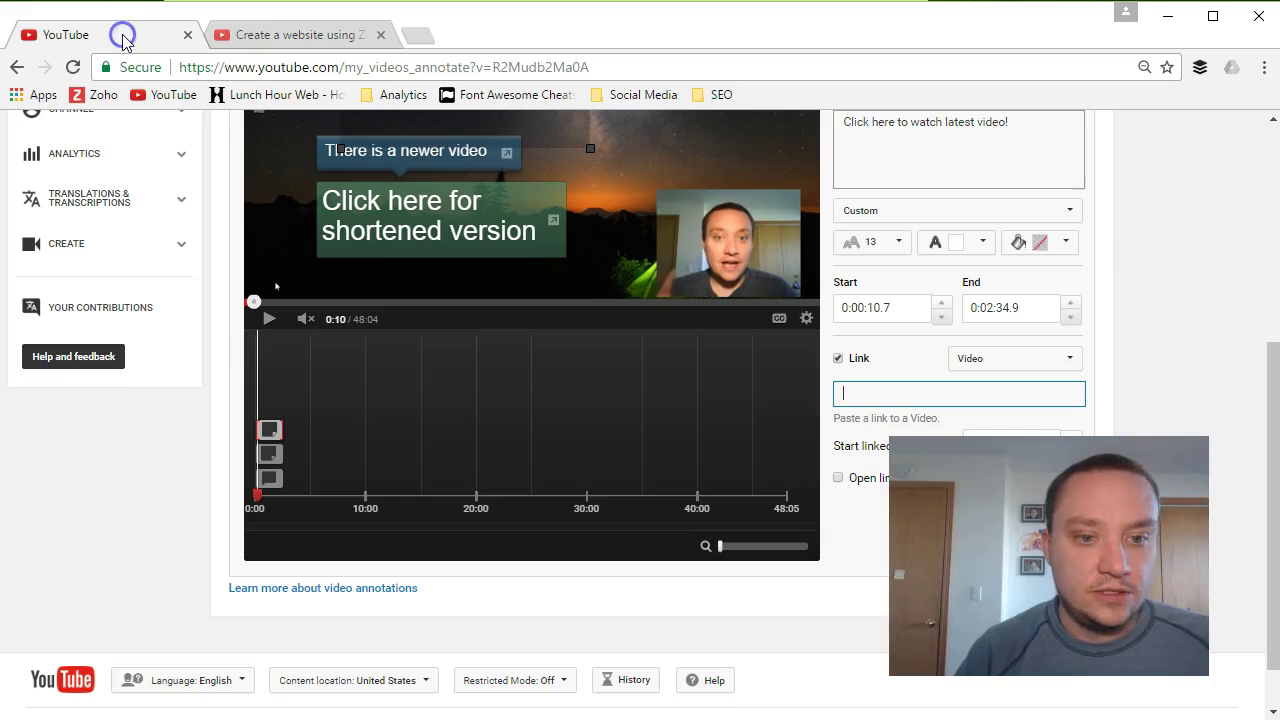
Paste the Short Version's URL into the note's Video link field, starting at 0:00:00.0.
{"action": "right_click", "coordinate": [878, 397]}
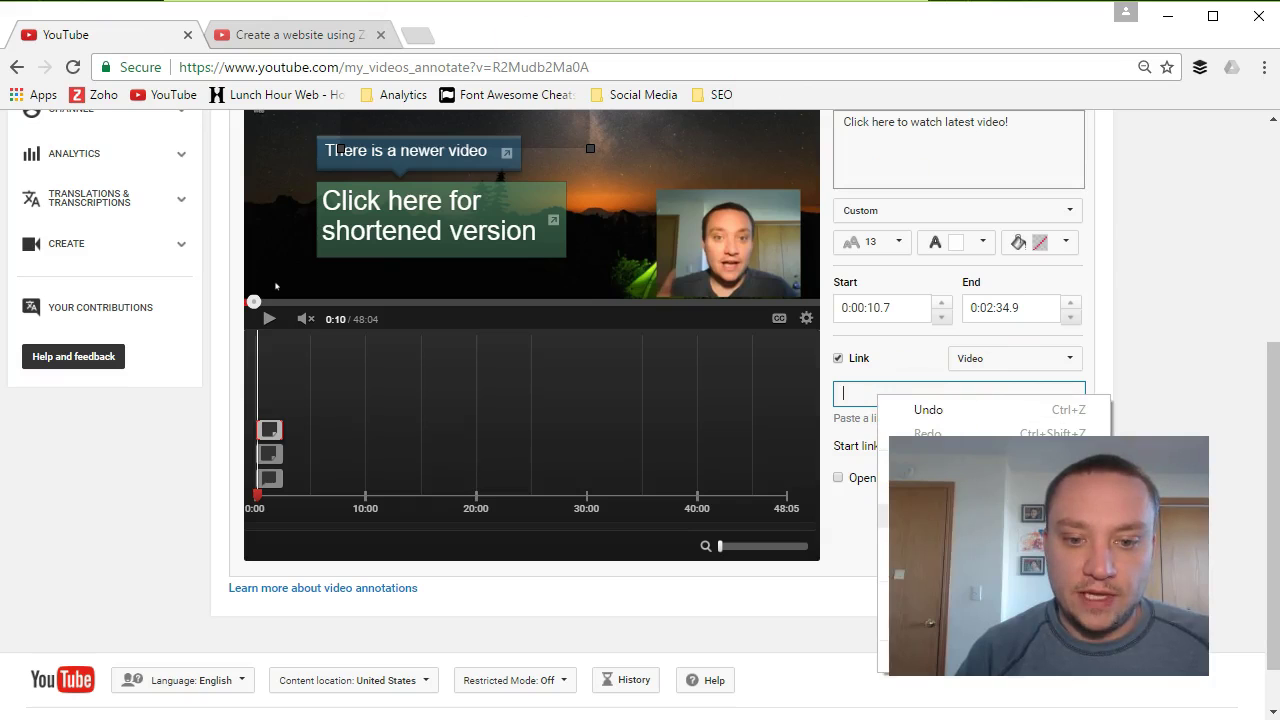
{"action": "left_click", "coordinate": [887, 528]}
{"action": "scroll", "coordinate": [1214, 346], "scroll_direction": "down", "scroll_amount": 1}
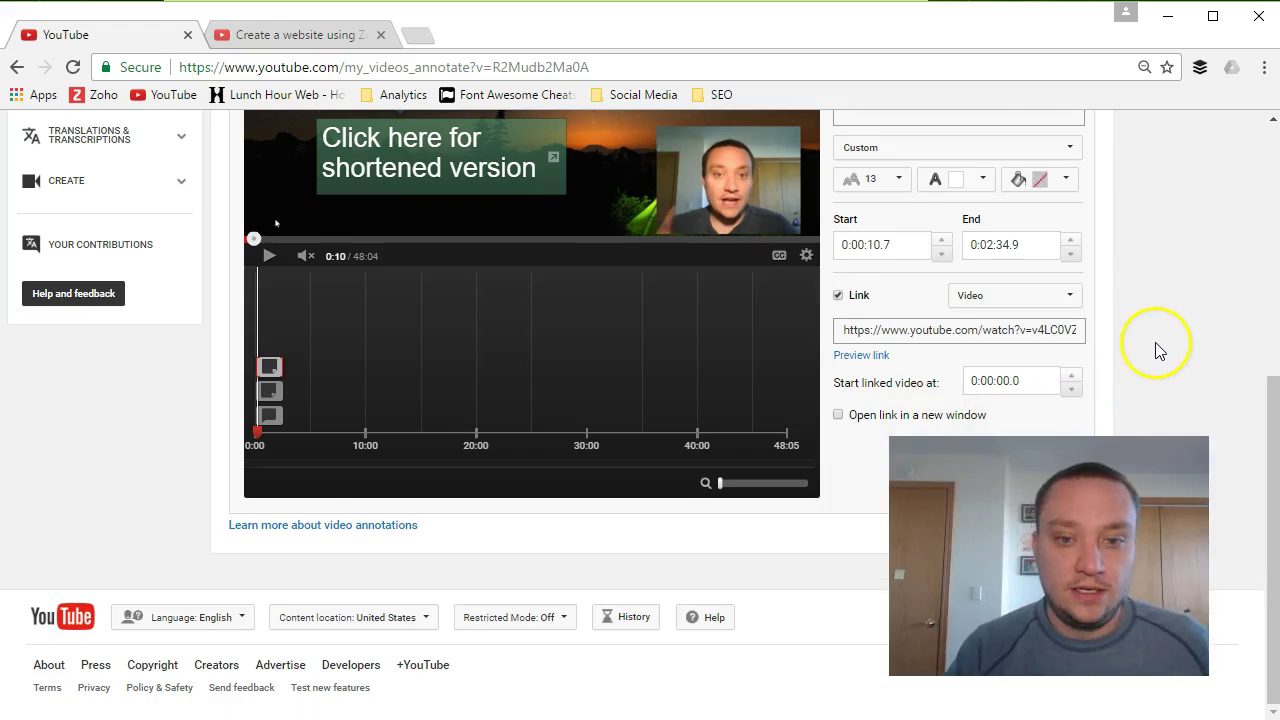
{"action": "scroll", "coordinate": [1157, 350], "scroll_direction": "up", "scroll_amount": 2}
{"action": "scroll", "coordinate": [1157, 354], "scroll_direction": "down", "scroll_amount": 2}
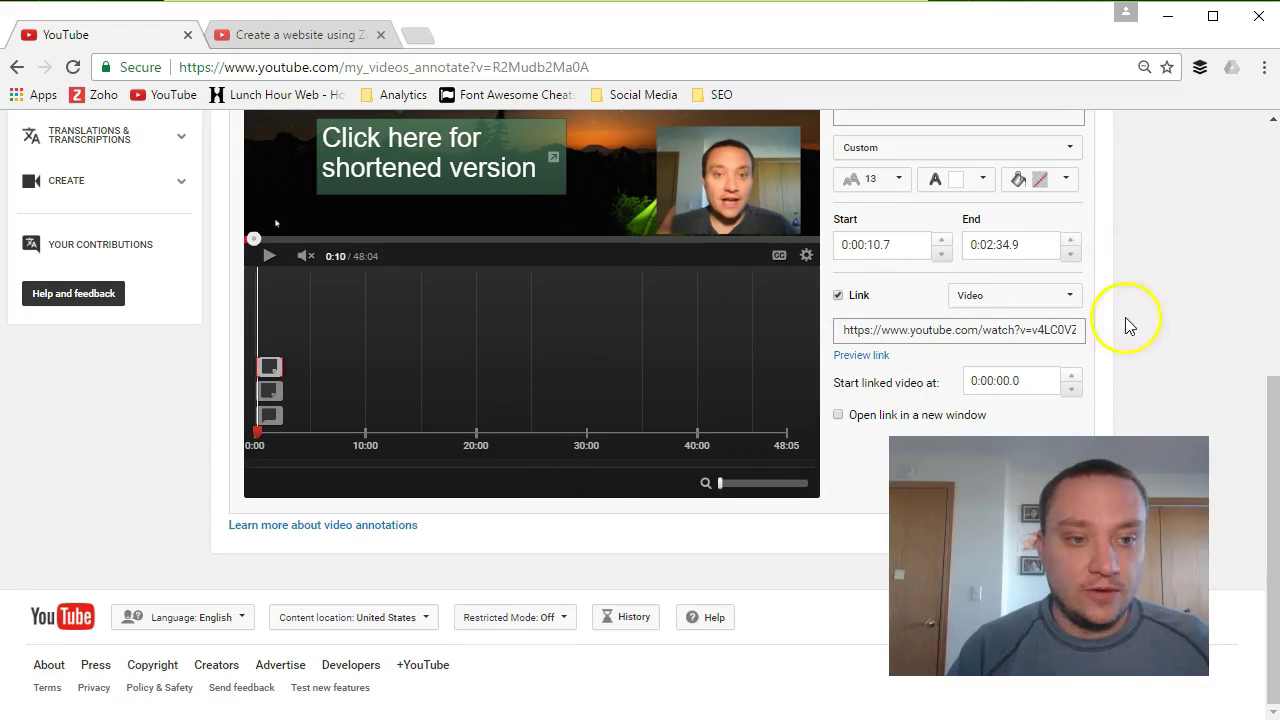
{"action": "scroll", "coordinate": [1130, 325], "scroll_direction": "up", "scroll_amount": 1}
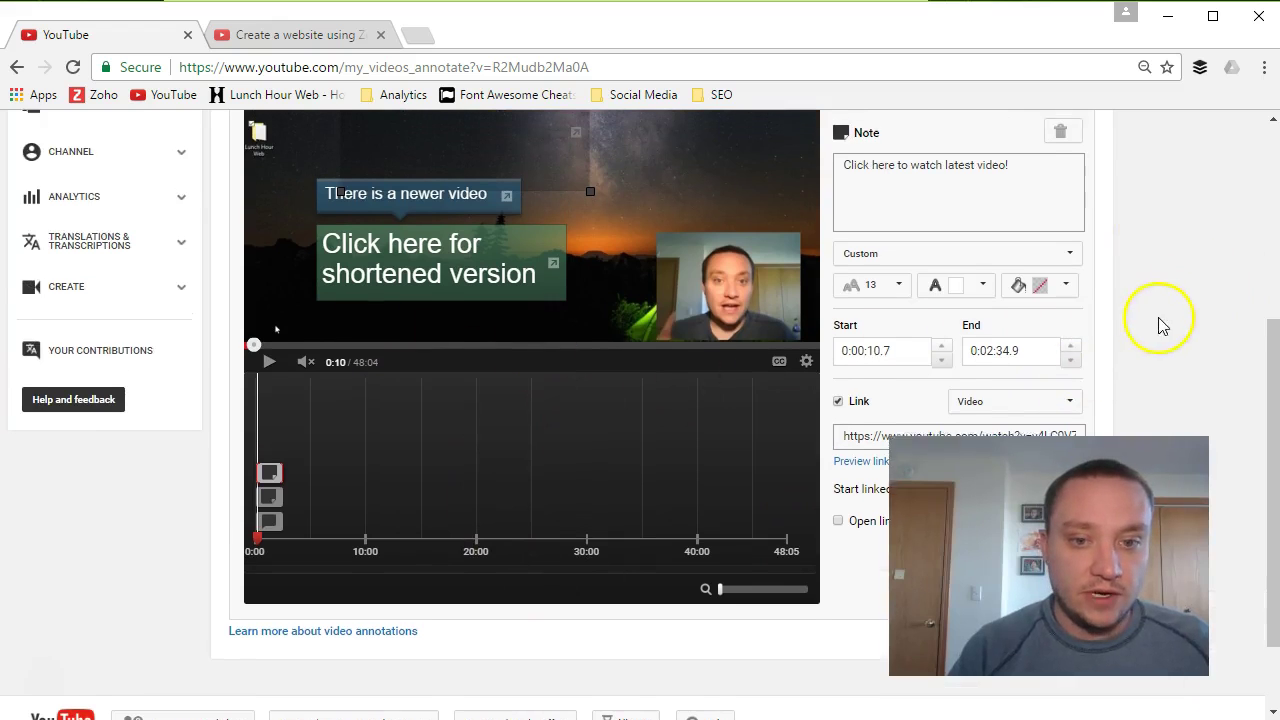
Style the note with font size 28, yellow background and black text.
{"action": "scroll", "coordinate": [1160, 325], "scroll_direction": "up", "scroll_amount": 2}
{"action": "scroll", "coordinate": [1094, 310], "scroll_direction": "down", "scroll_amount": 1}
{"action": "left_click", "coordinate": [890, 381]}
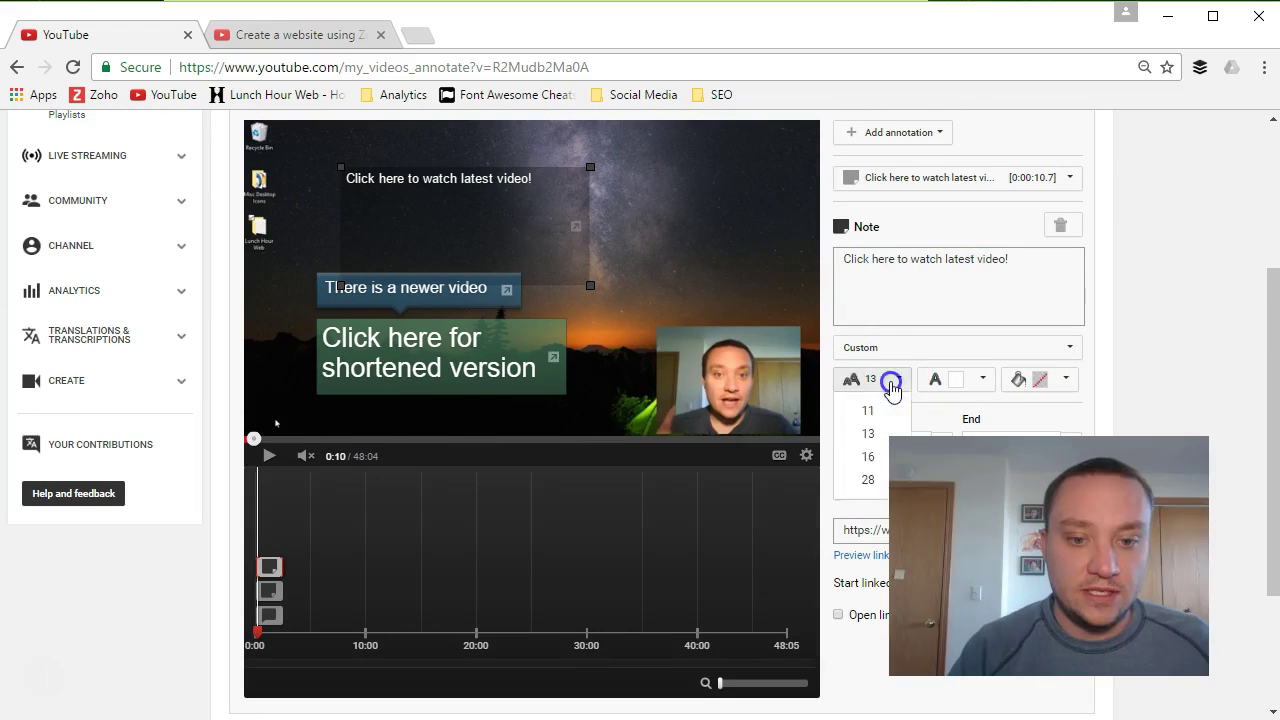
{"action": "left_click", "coordinate": [866, 480]}
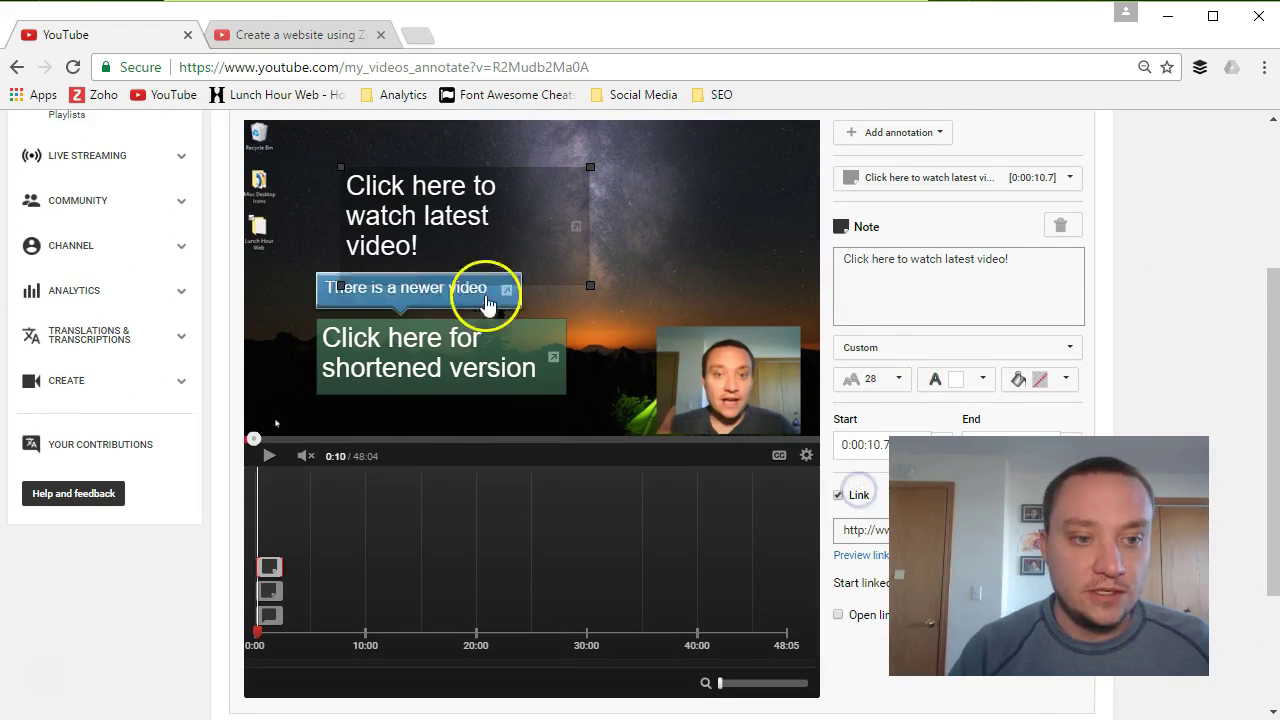
{"action": "left_click", "coordinate": [1063, 381]}
{"action": "left_click", "coordinate": [1055, 425]}
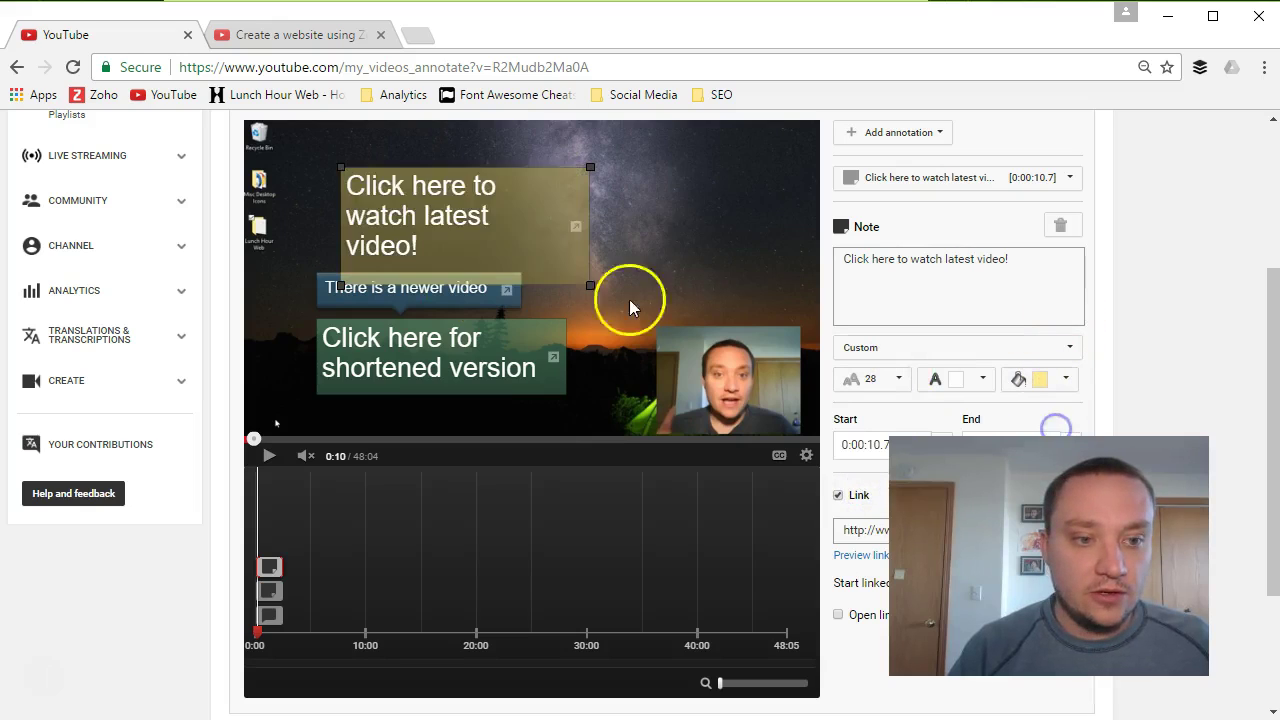
{"action": "left_click", "coordinate": [990, 380]}
{"action": "left_click", "coordinate": [949, 405]}
Check the yellow note in the preview, then go to the Cards page.
{"action": "left_click", "coordinate": [419, 220]}
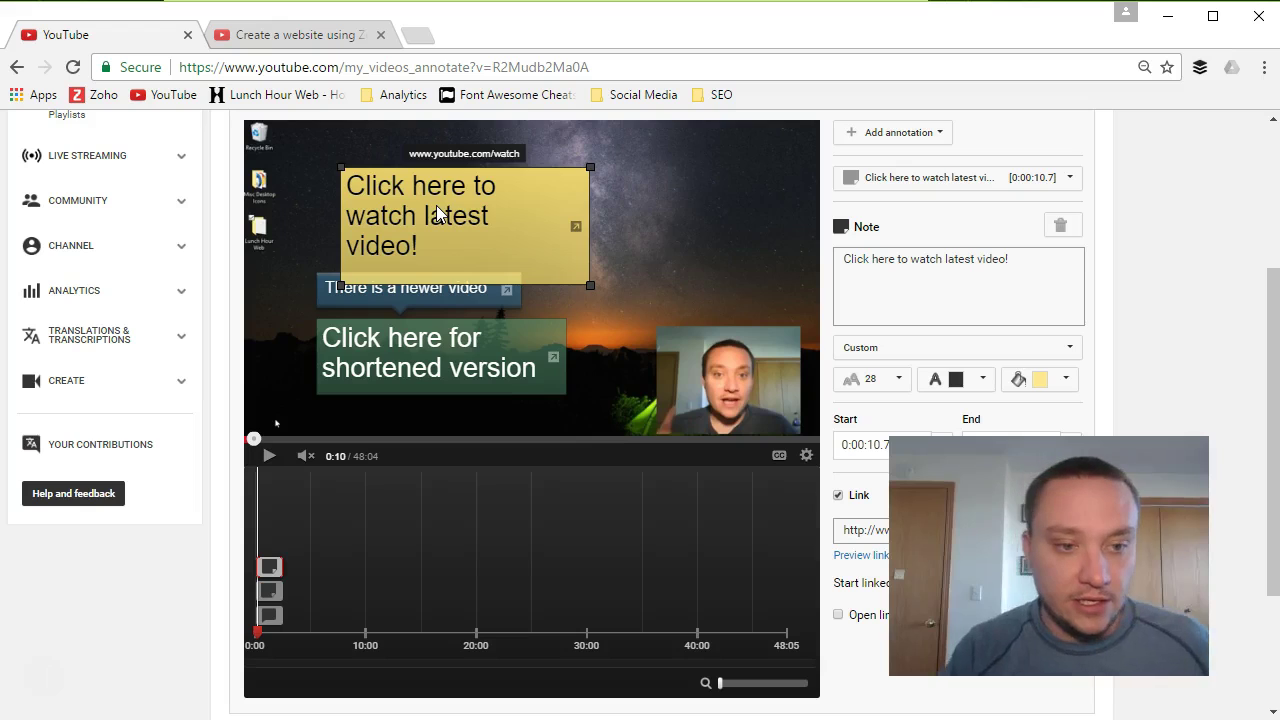
{"action": "left_click", "coordinate": [445, 270]}
{"action": "scroll", "coordinate": [600, 262], "scroll_direction": "up", "scroll_amount": 3}
{"action": "left_click", "coordinate": [747, 250]}
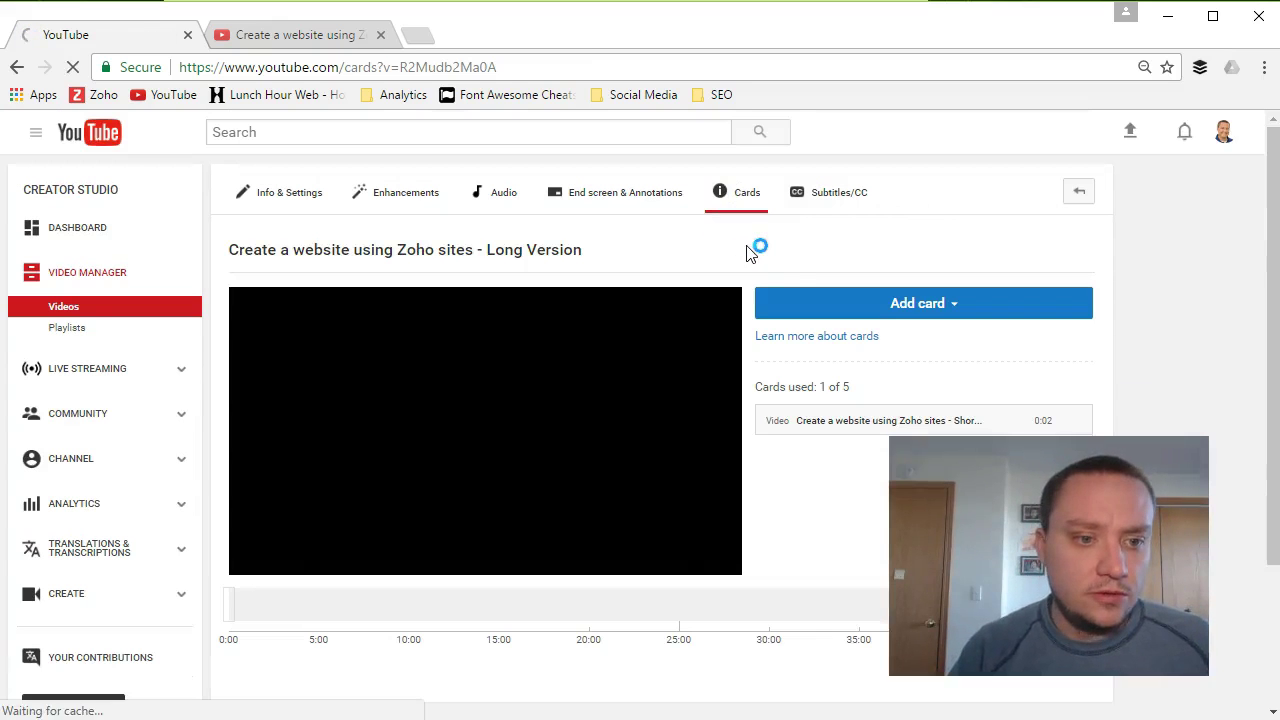
{"action": "left_click", "coordinate": [259, 560]}
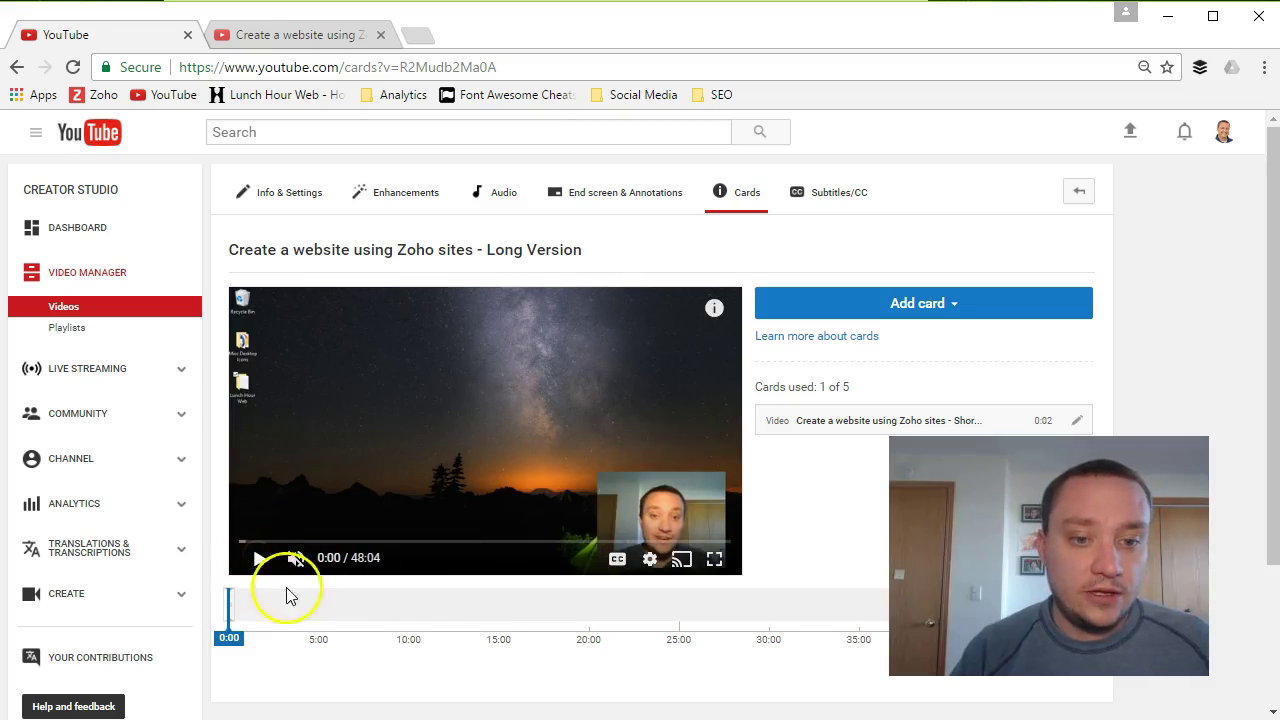
{"action": "mouse_move", "coordinate": [712, 308]}
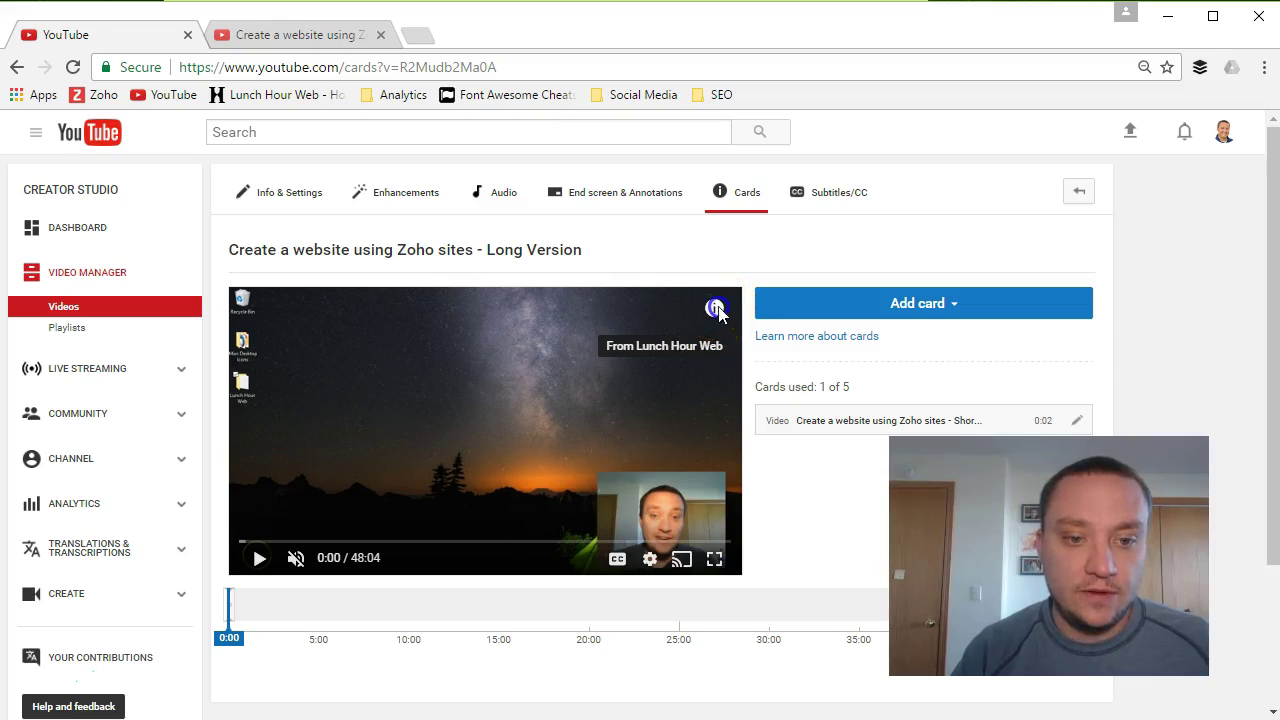
{"action": "left_click", "coordinate": [716, 309]}
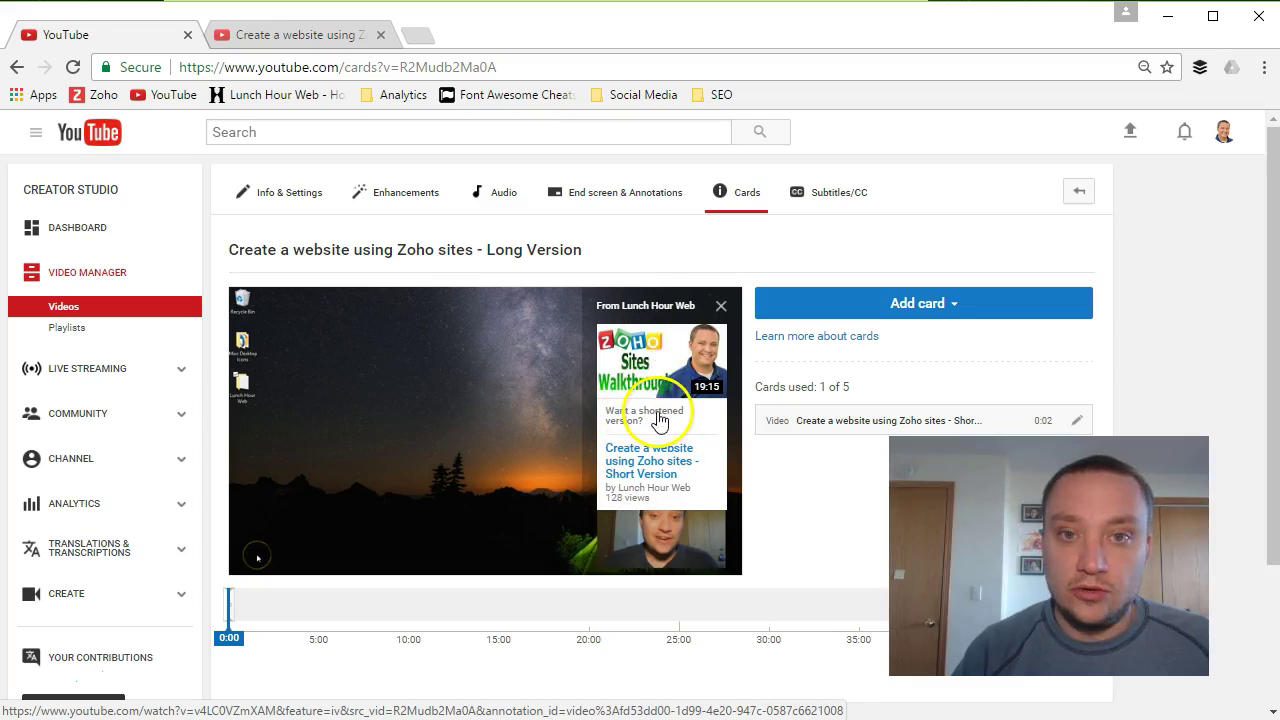
{"action": "left_click", "coordinate": [721, 305]}
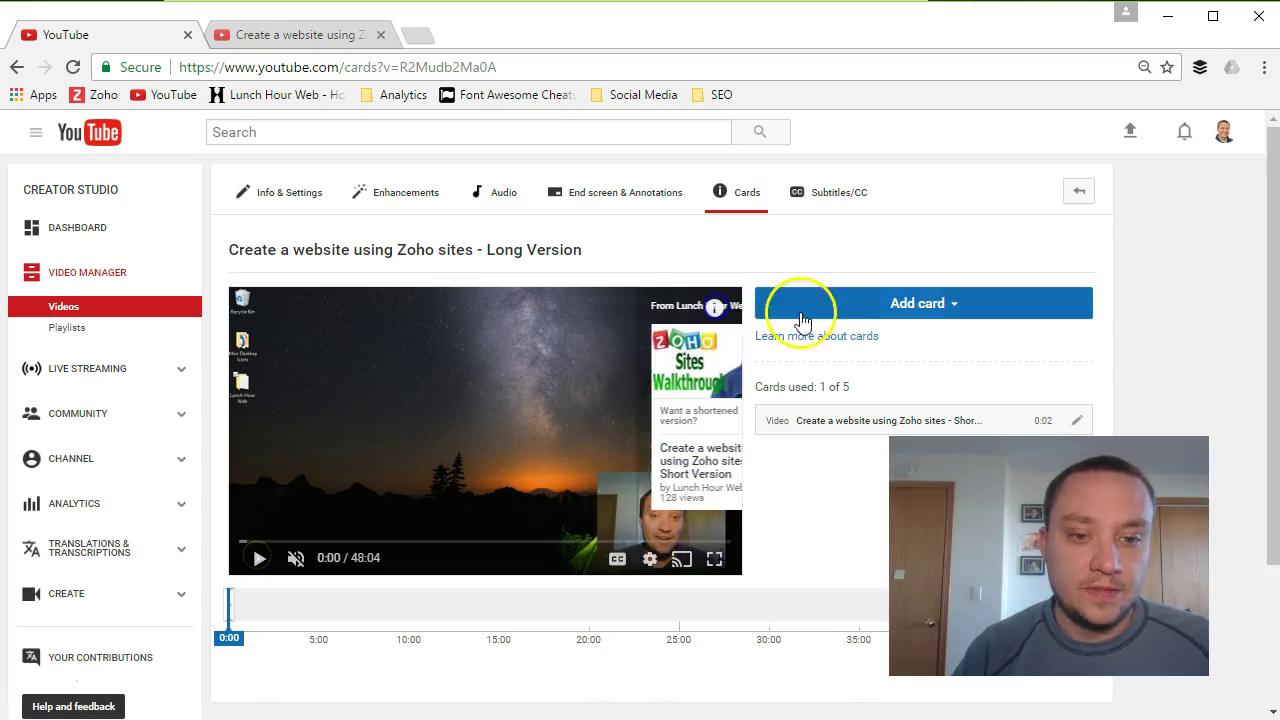
Create a video card for 'Theme Defaults on Zoho Sites' with custom message 'Watch the latest video'.
{"action": "left_click", "coordinate": [947, 305]}
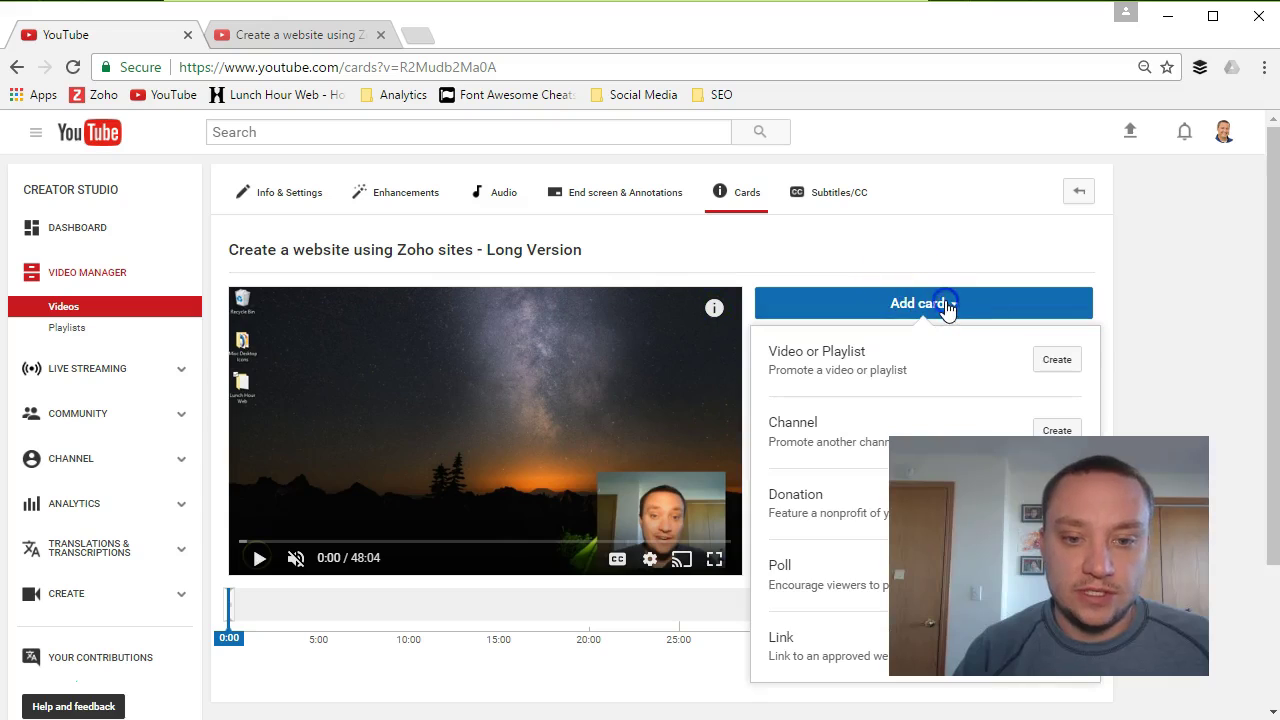
{"action": "left_click", "coordinate": [1059, 361]}
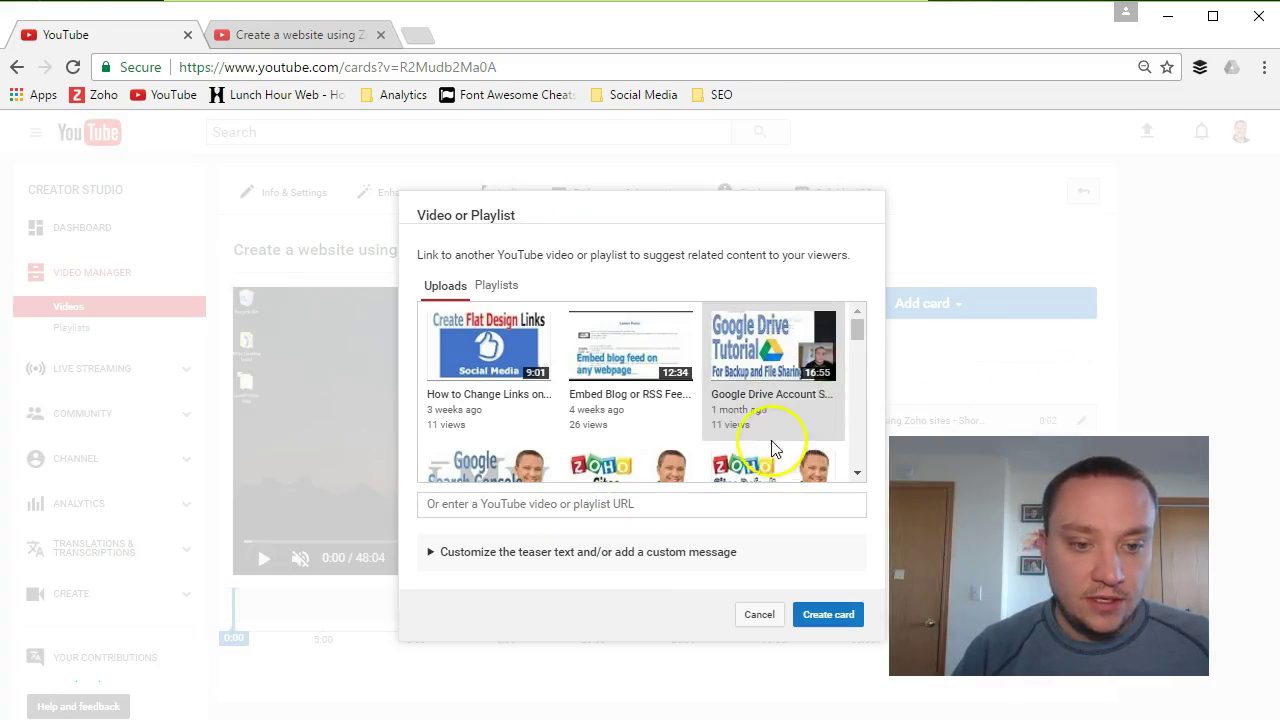
{"action": "scroll", "coordinate": [771, 457], "scroll_direction": "down", "scroll_amount": 2}
{"action": "left_click", "coordinate": [622, 394]}
{"action": "left_click", "coordinate": [471, 551]}
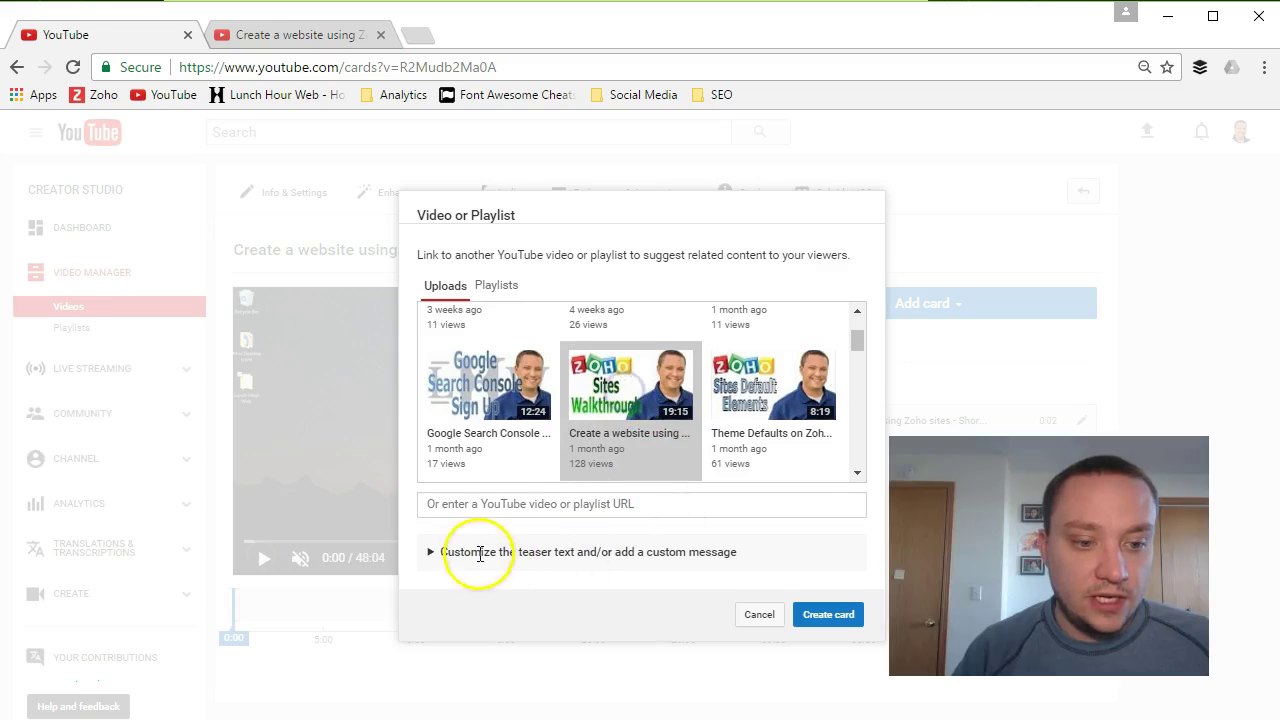
{"action": "left_click", "coordinate": [556, 545]}
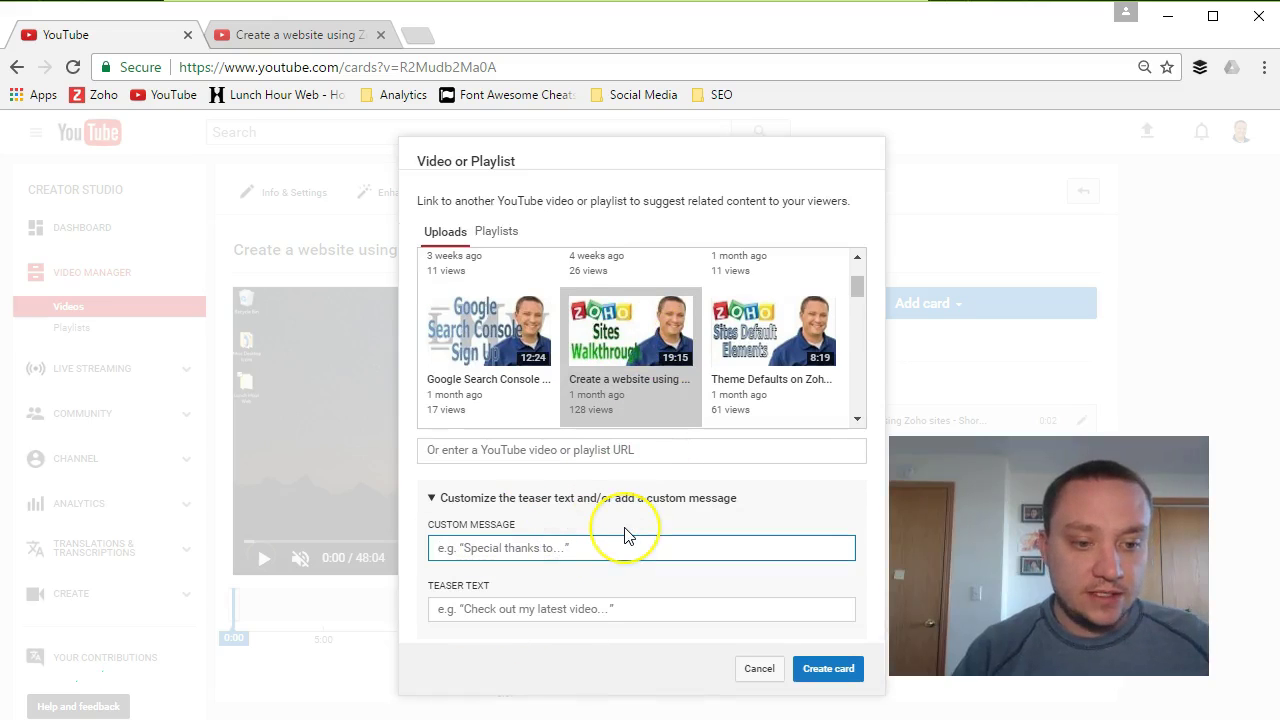
{"action": "type", "text": "Wat"}
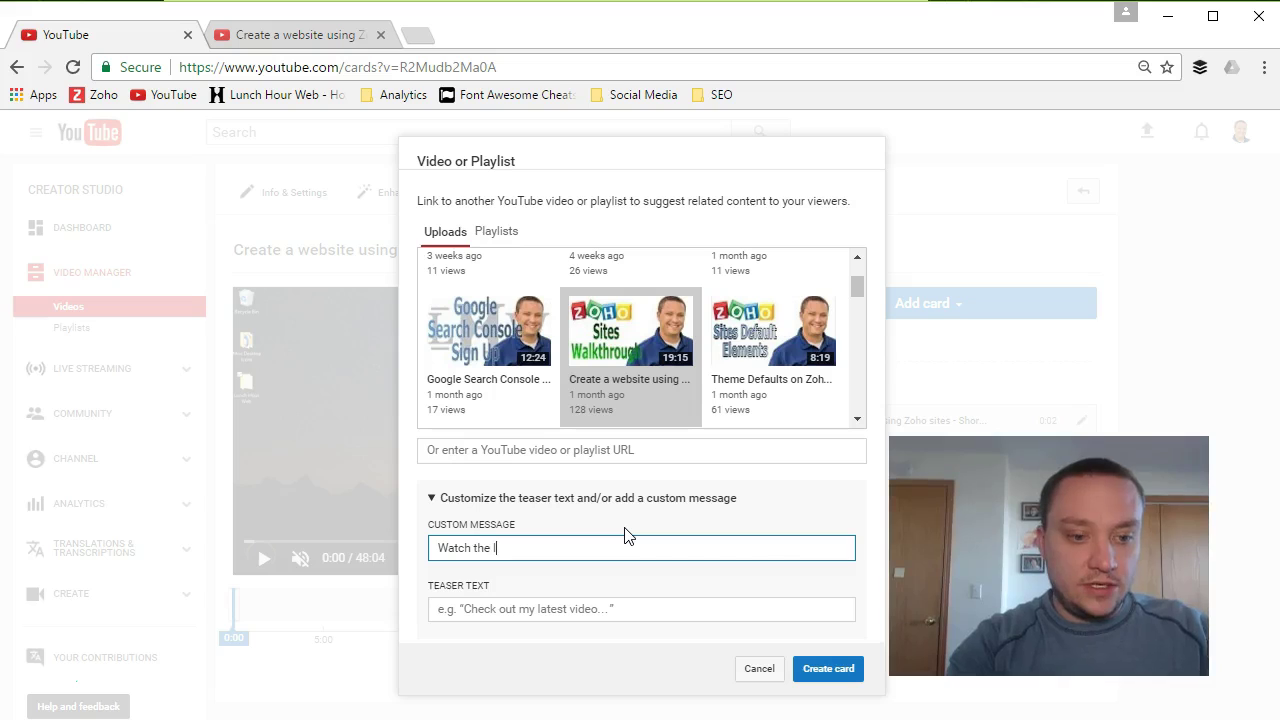
{"action": "type", "text": "ch the latest video"}
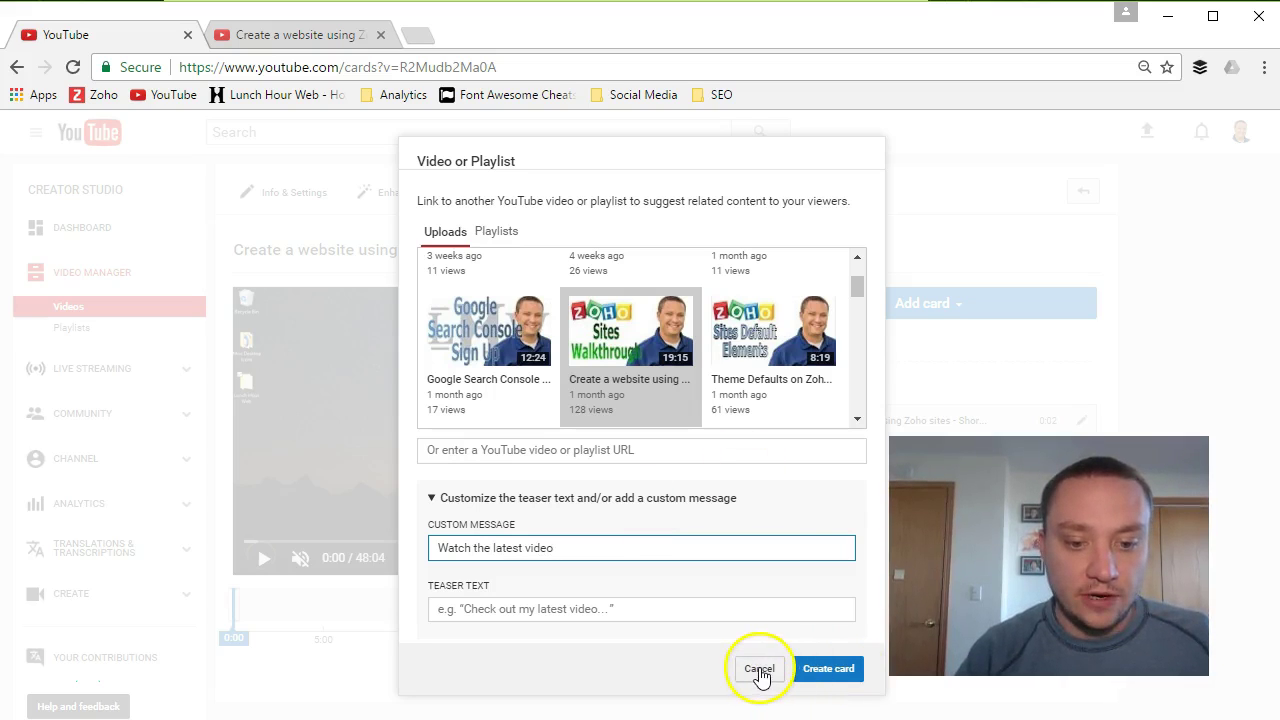
{"action": "left_click", "coordinate": [828, 667]}
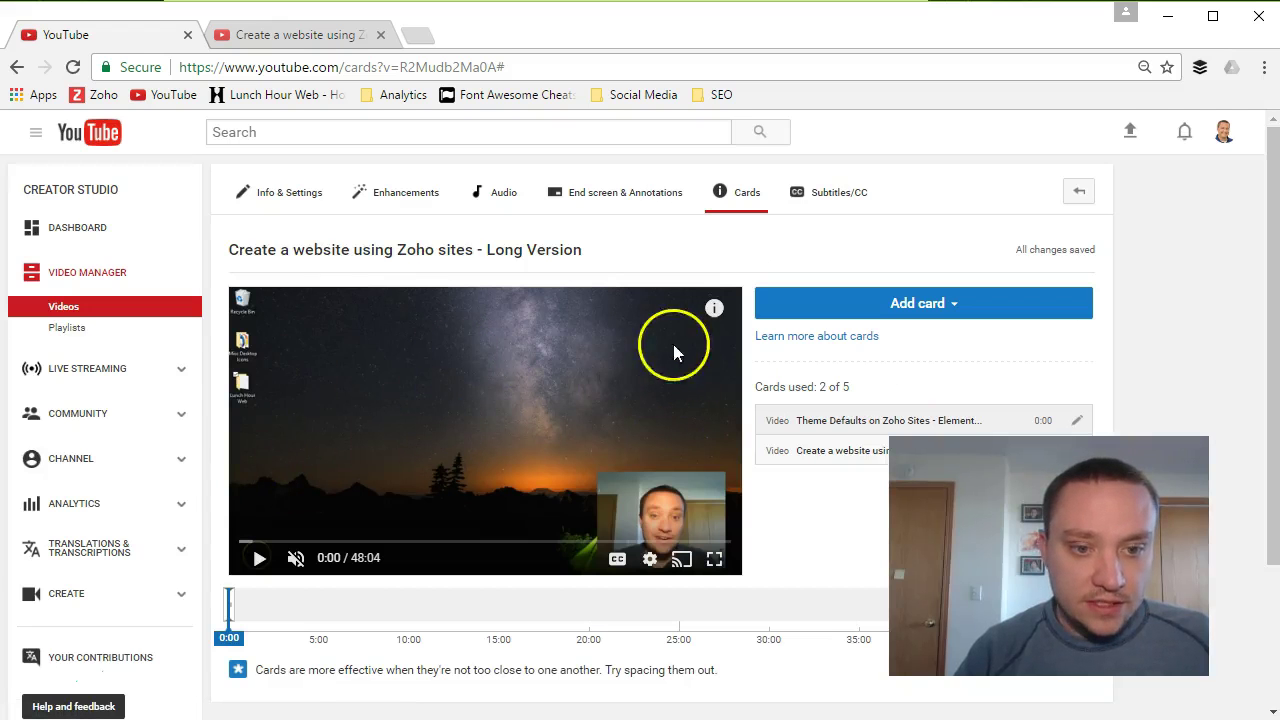
Preview the cards in the player, then delete the Theme Defaults card, leaving the 0:02 Short Version card.
{"action": "left_click", "coordinate": [713, 308]}
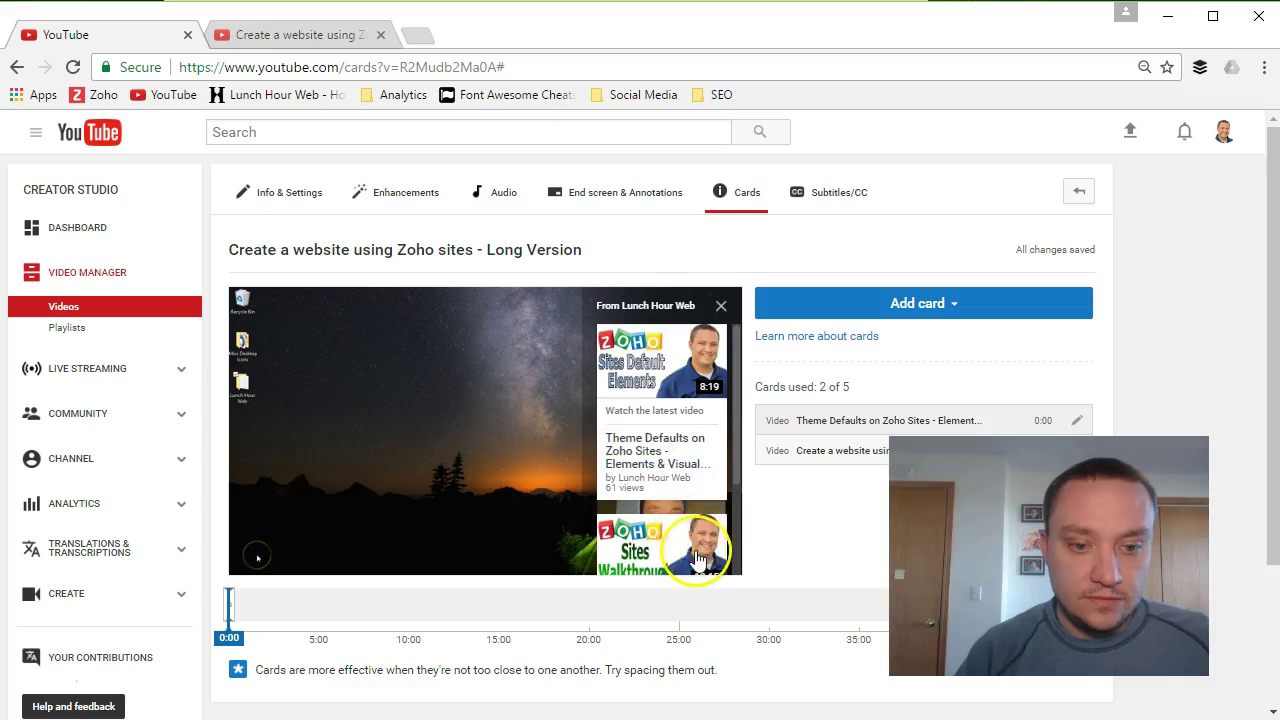
{"action": "scroll", "coordinate": [665, 500], "scroll_direction": "down", "scroll_amount": 2}
{"action": "scroll", "coordinate": [677, 545], "scroll_direction": "up", "scroll_amount": 2}
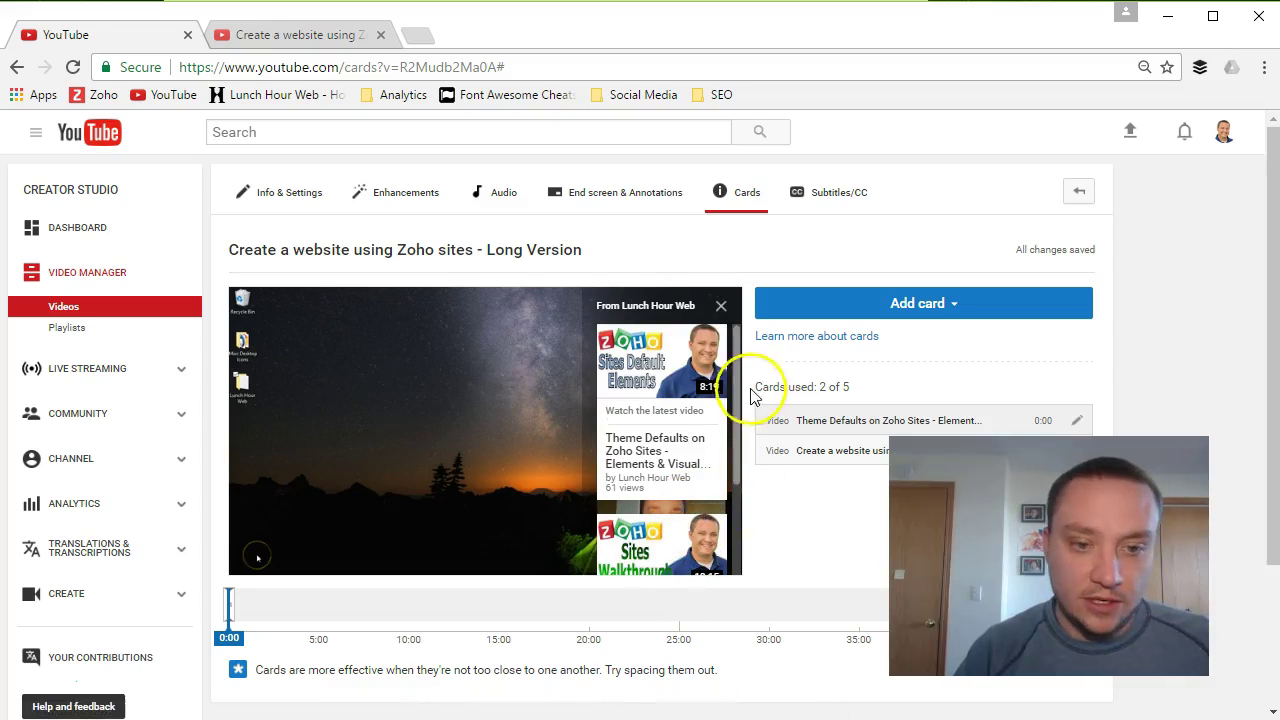
{"action": "scroll", "coordinate": [1218, 370], "scroll_direction": "down", "scroll_amount": 1}
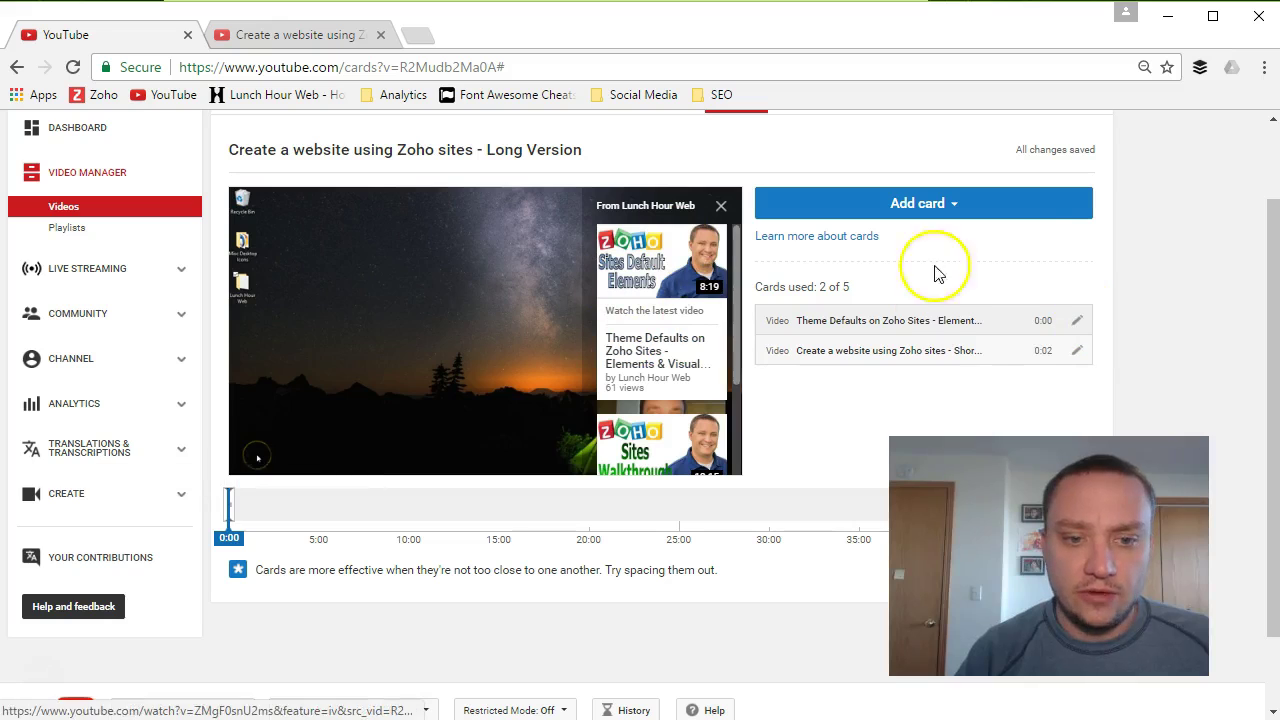
{"action": "left_click", "coordinate": [1077, 320]}
{"action": "left_click", "coordinate": [740, 670]}
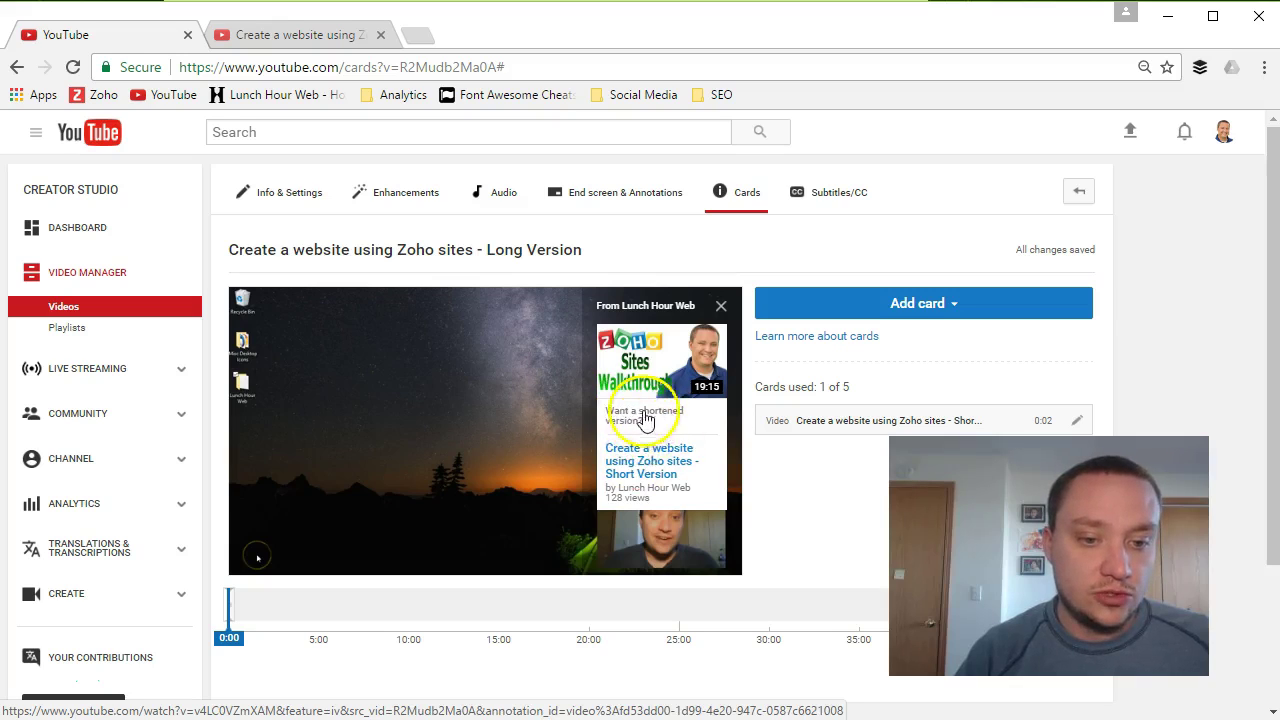
Switch to the Zoho Sites Long Version watch page, showing its annotations at 0:27.
{"action": "key", "text": "ctrl+Tab"}
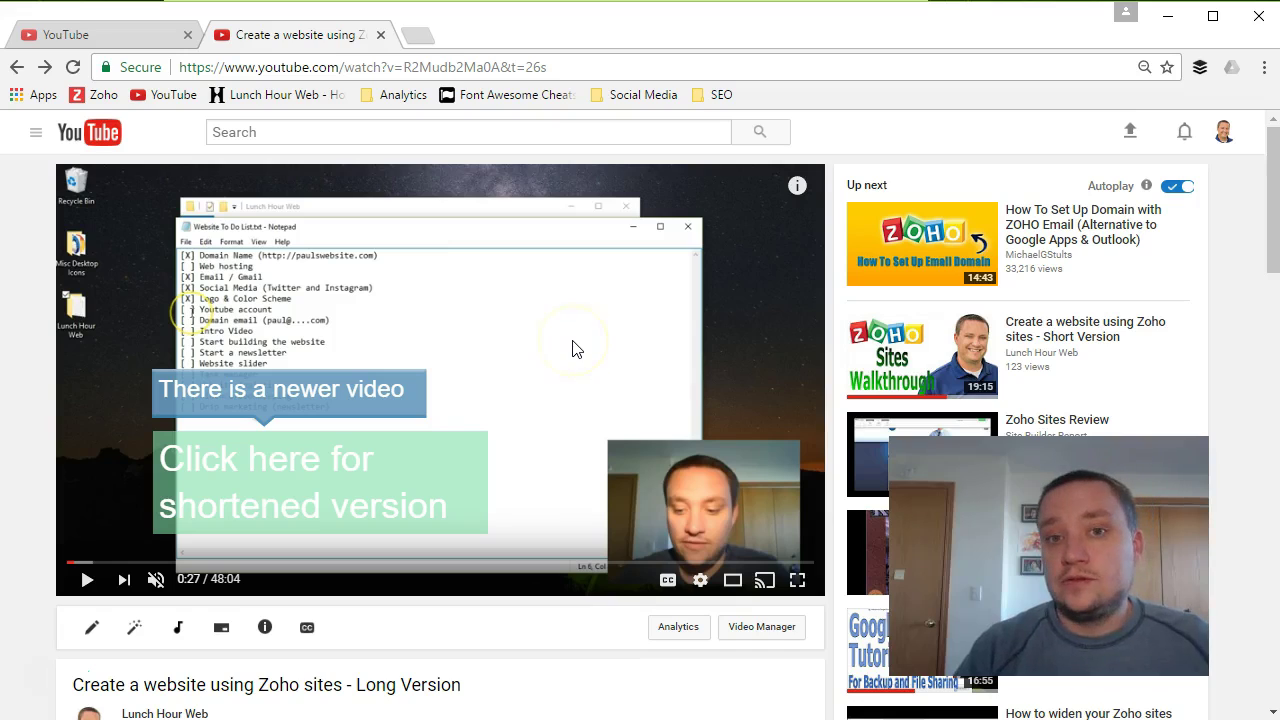